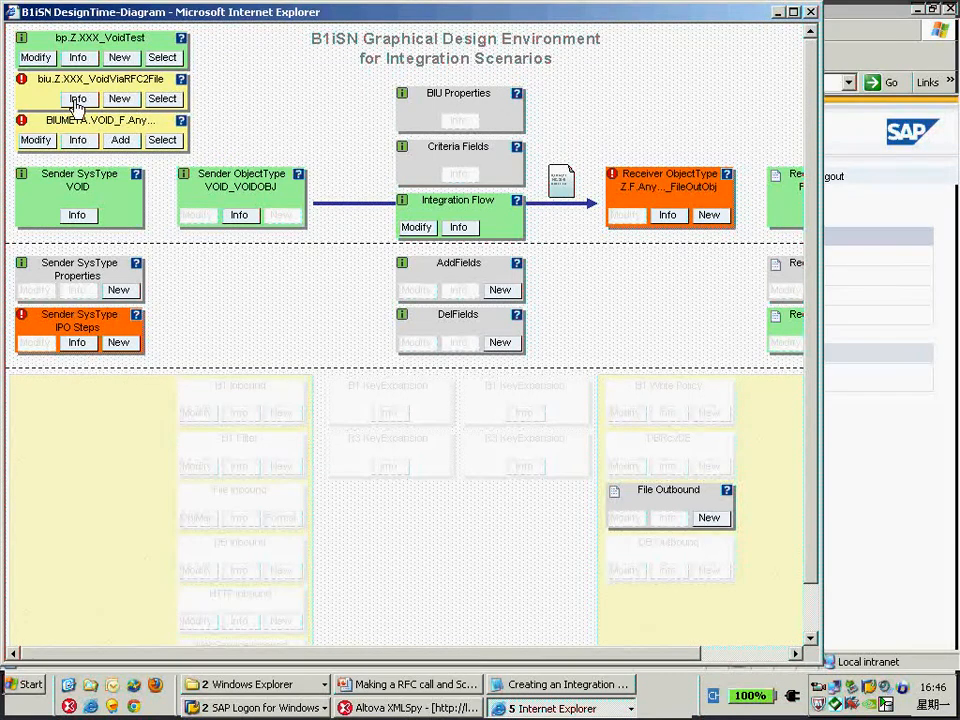
# Open the info for the BIU Z.XXX_VoidViaRFC2File and close it again.
pyautogui.click(77, 99)
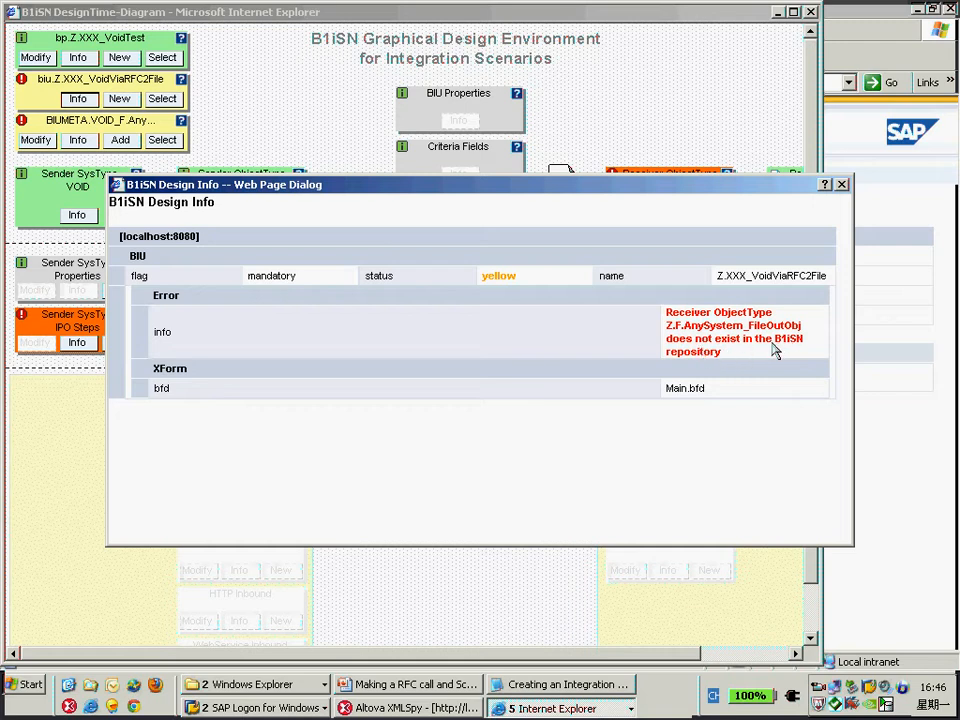
pyautogui.click(843, 187)
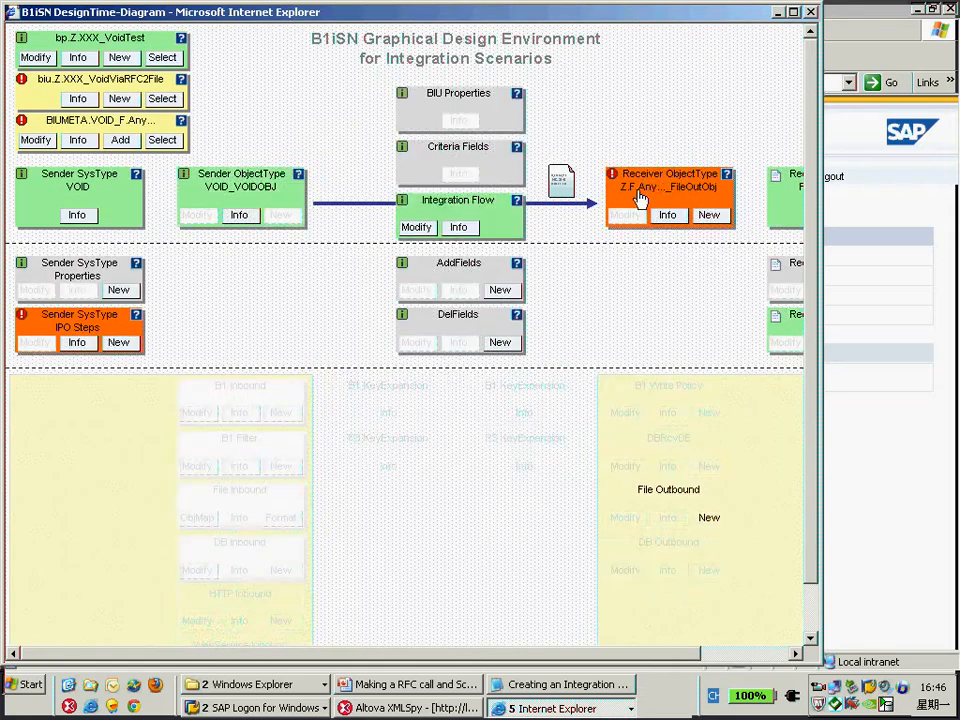
# Create a new receiver ObjectType, copying FileOutObj from Object Id into Local Object Id, and save the definition.
pyautogui.click(709, 217)
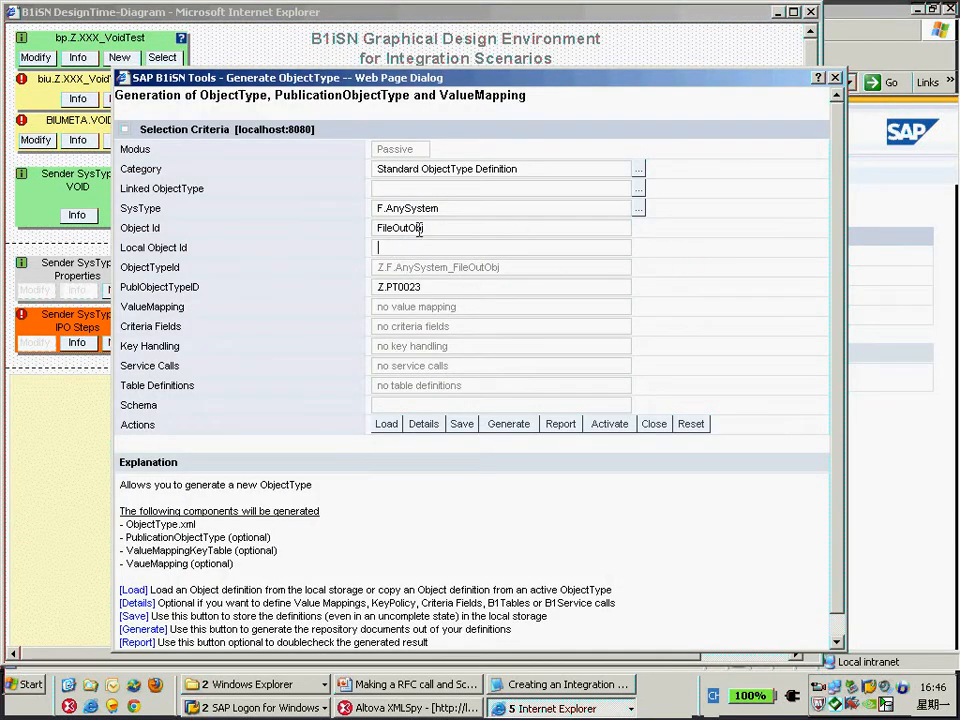
pyautogui.moveTo(429, 228); pyautogui.dragTo(380, 243)
pyautogui.hotkey('ctrl', 'c')
pyautogui.click(469, 250)
pyautogui.hotkey('ctrl', 'v')
pyautogui.click(460, 426)
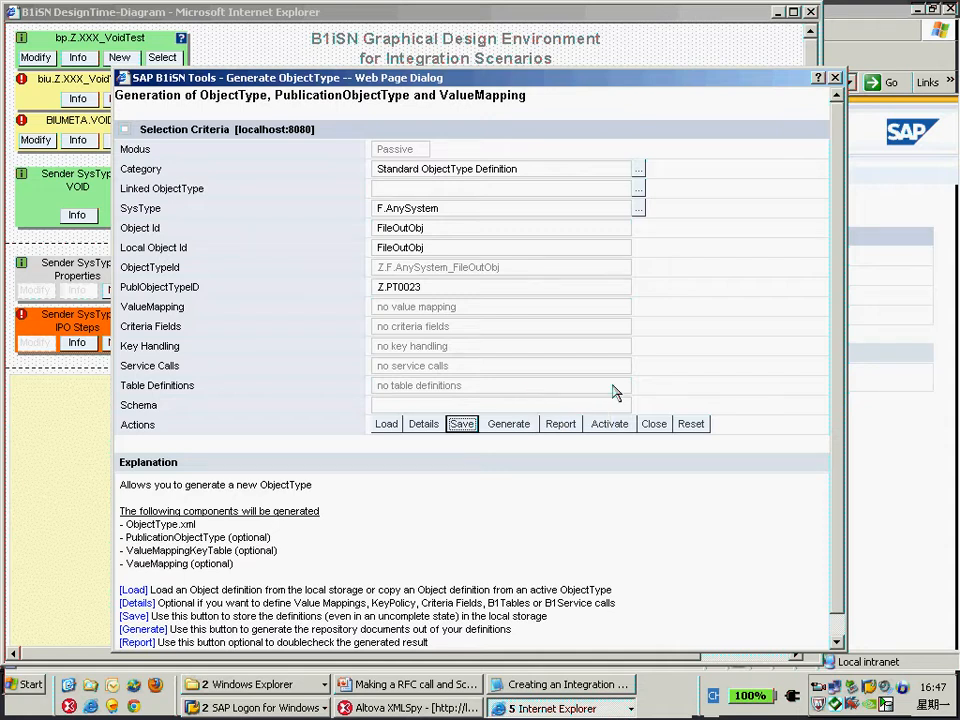
# Generate and activate the FileOutObj ObjectType, confirm the activation, and close the generation dialog.
pyautogui.click(508, 428)
pyautogui.click(492, 392)
pyautogui.click(610, 428)
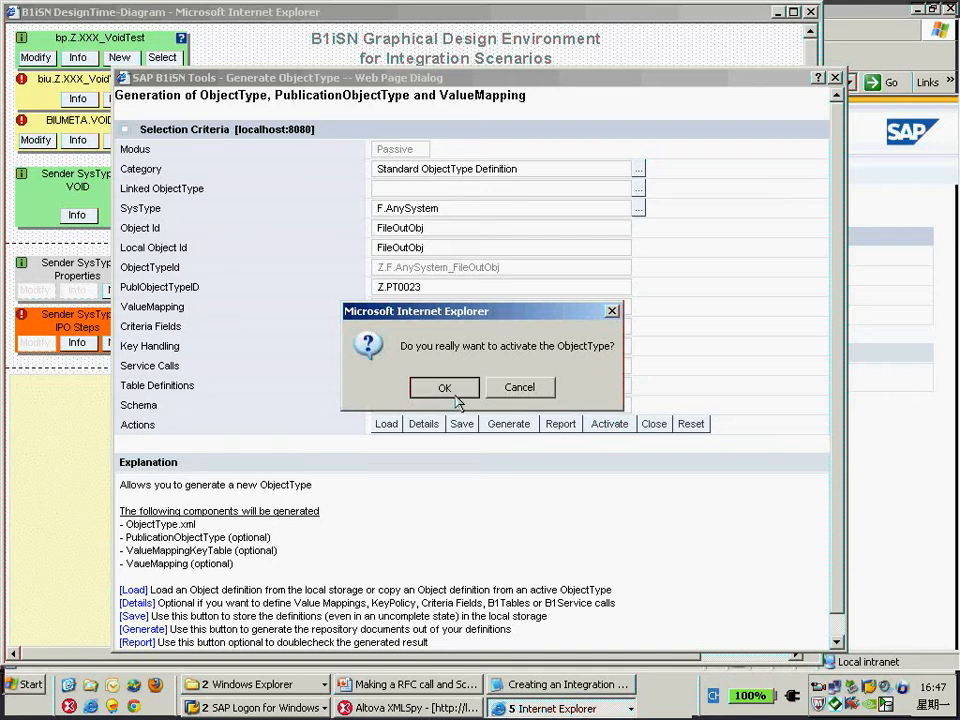
pyautogui.click(452, 389)
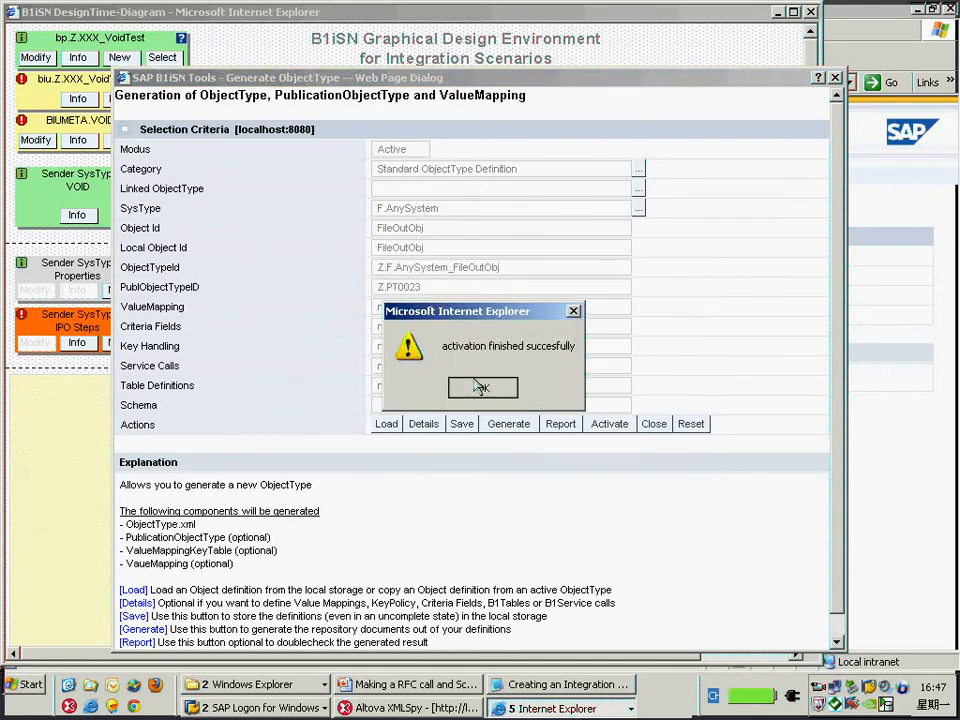
pyautogui.click(480, 387)
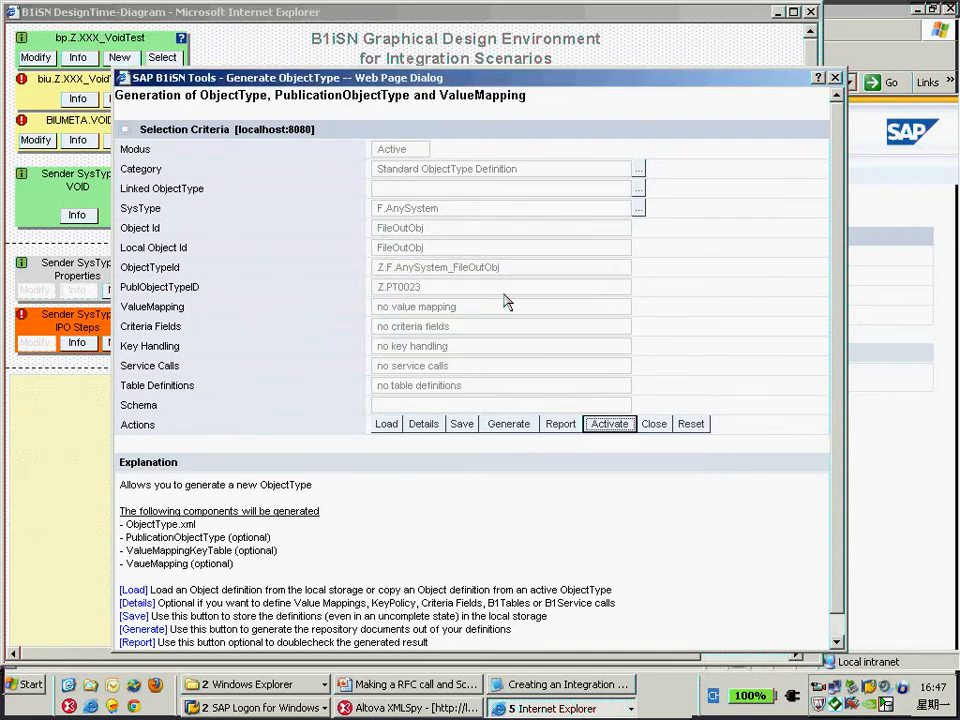
pyautogui.click(651, 424)
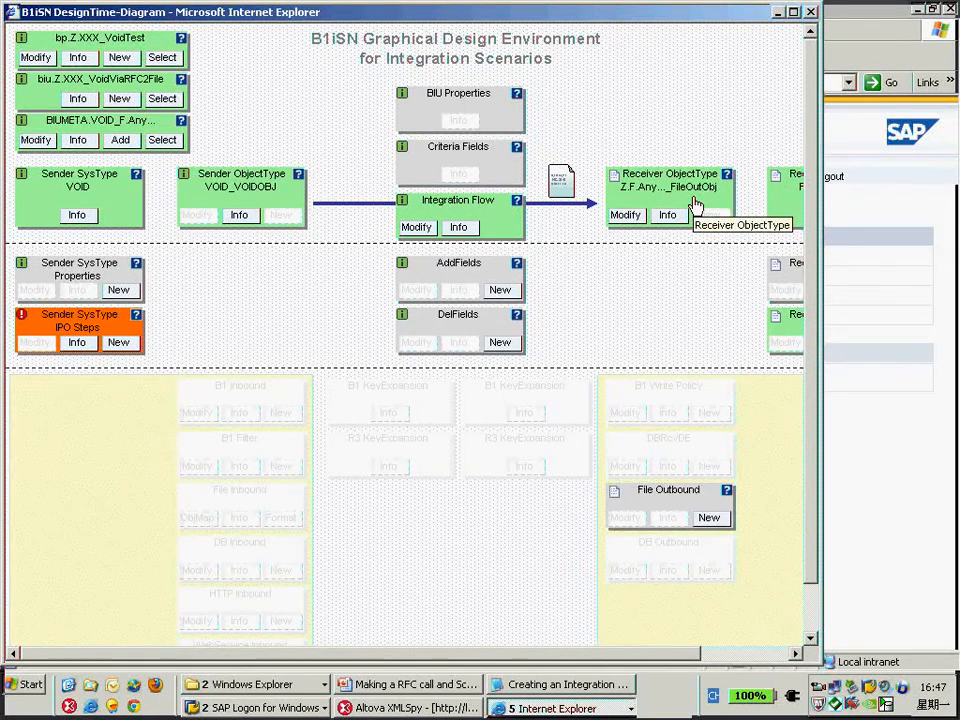
# Review the scenario notes on prerequisites and the BizPackageMETA.xml scheduler and Immediate Start button settings.
pyautogui.click(778, 14)
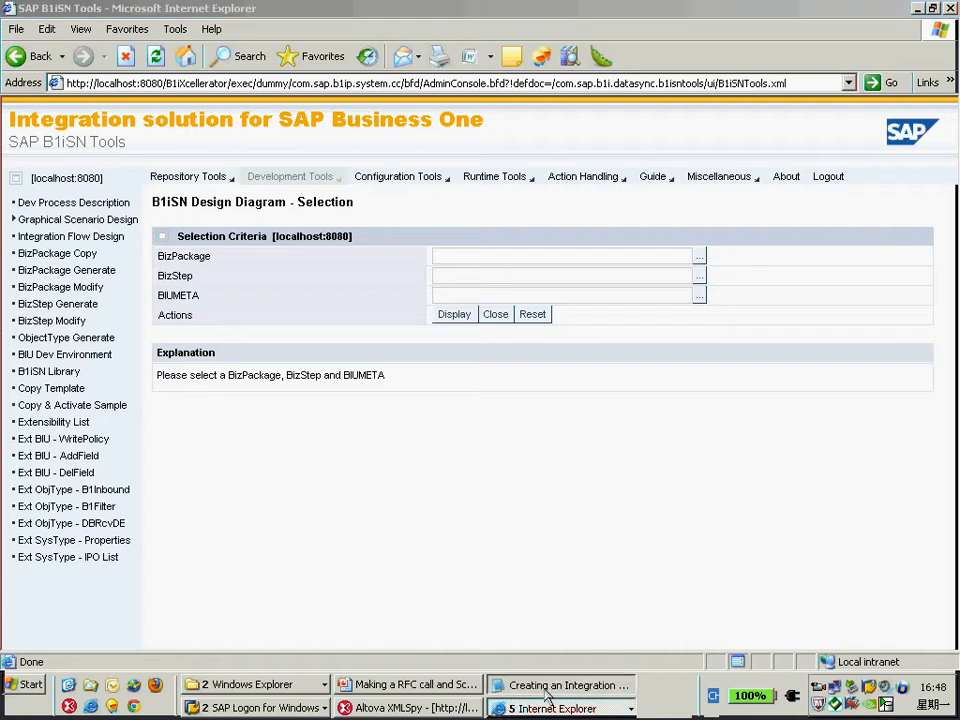
pyautogui.hotkey('alt', 'Tab')
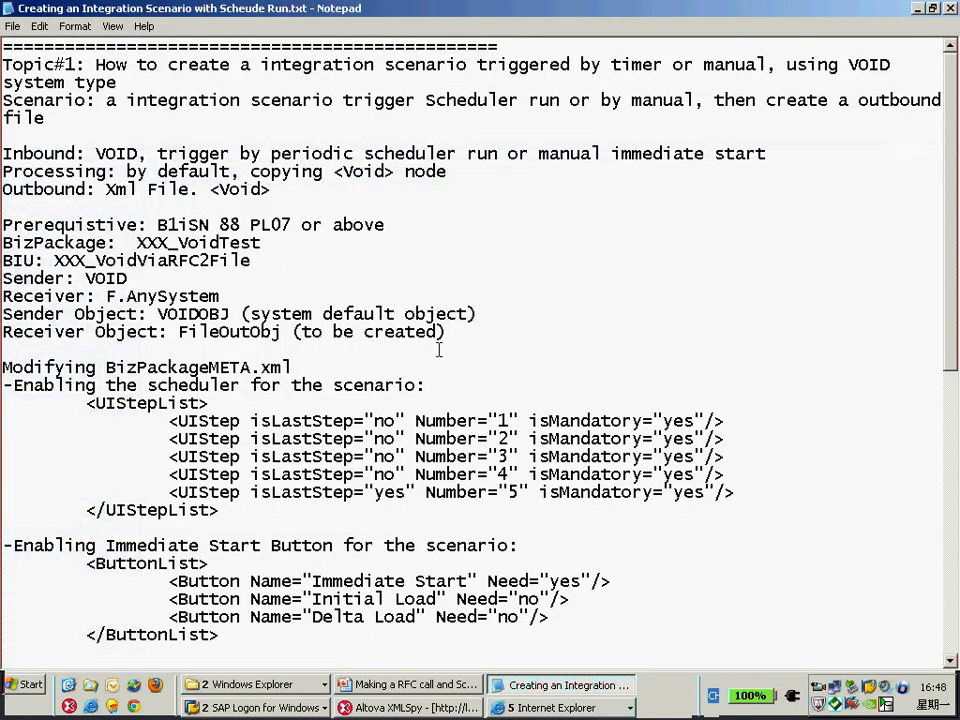
pyautogui.moveTo(469, 326); pyautogui.dragTo(3, 224)
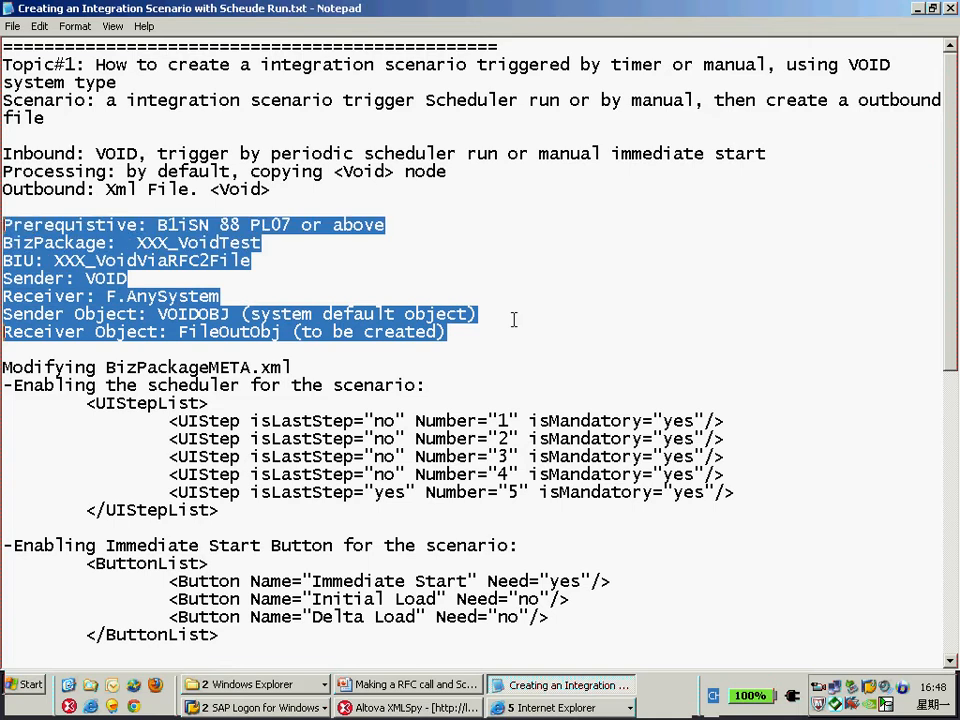
pyautogui.scroll(-2, 513, 319)
pyautogui.scroll(-1, 474, 349)
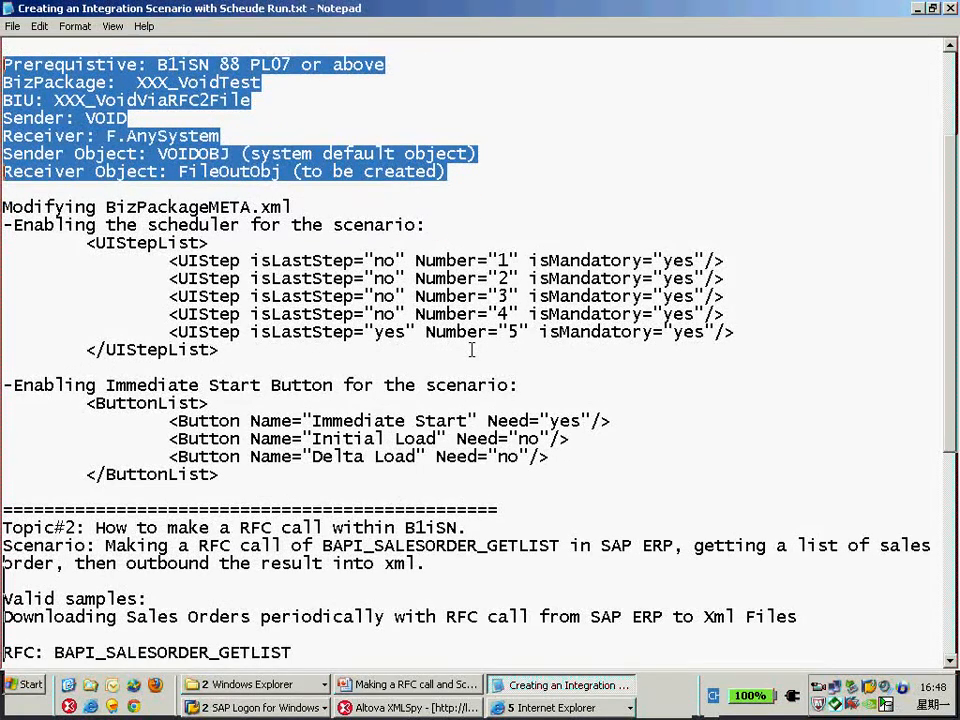
pyautogui.doubleClick(170, 208)
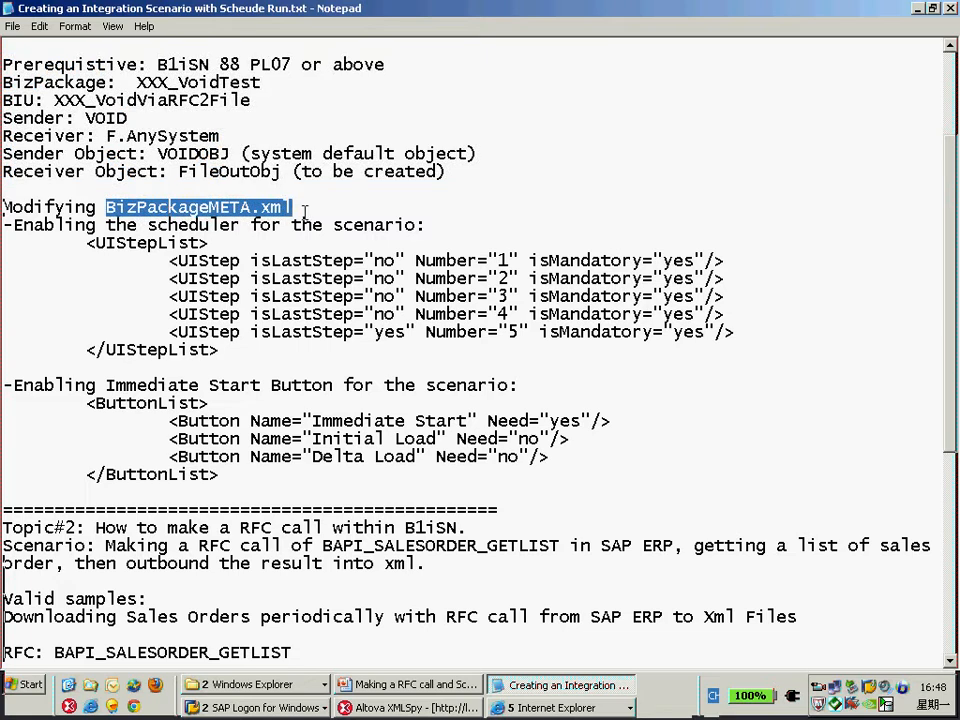
pyautogui.click(490, 224)
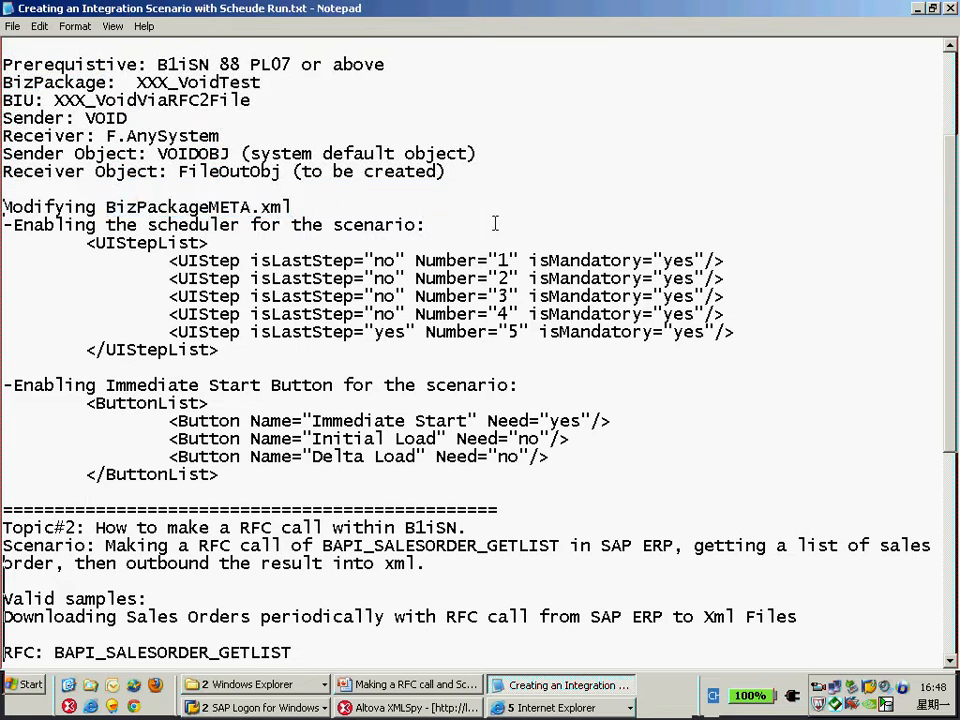
pyautogui.hotkey('shift', 'Home')
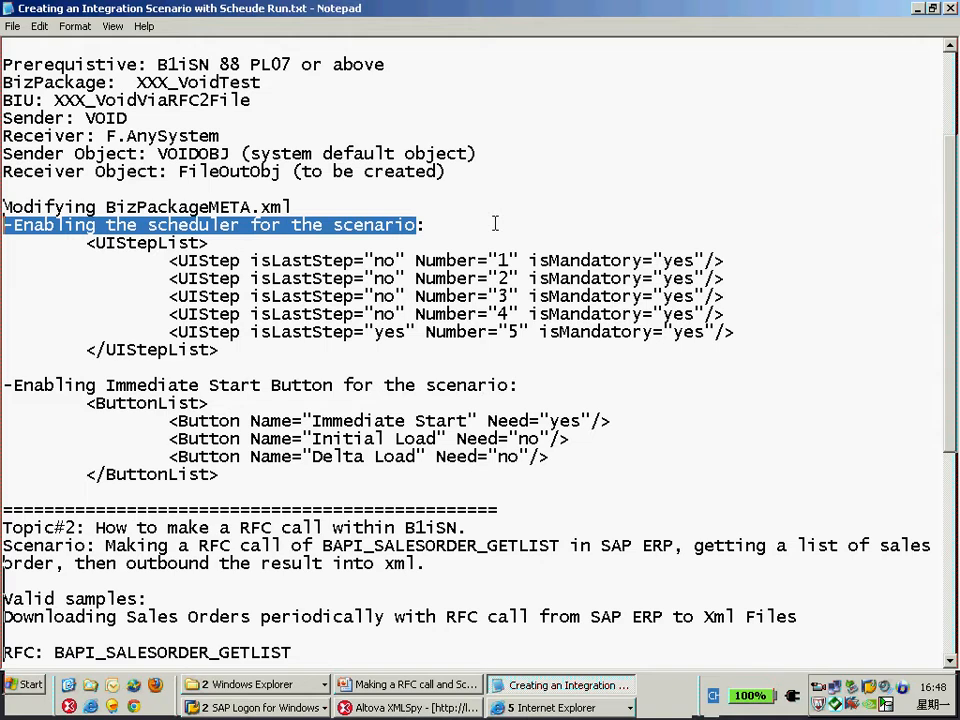
pyautogui.click(537, 380)
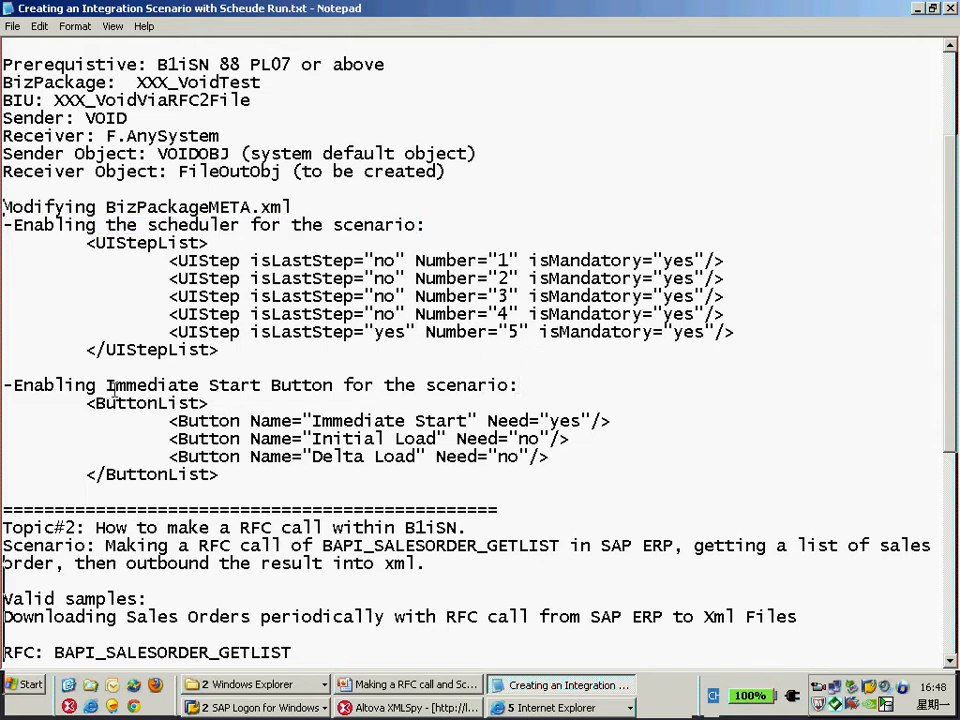
pyautogui.moveTo(105, 385); pyautogui.dragTo(336, 385)
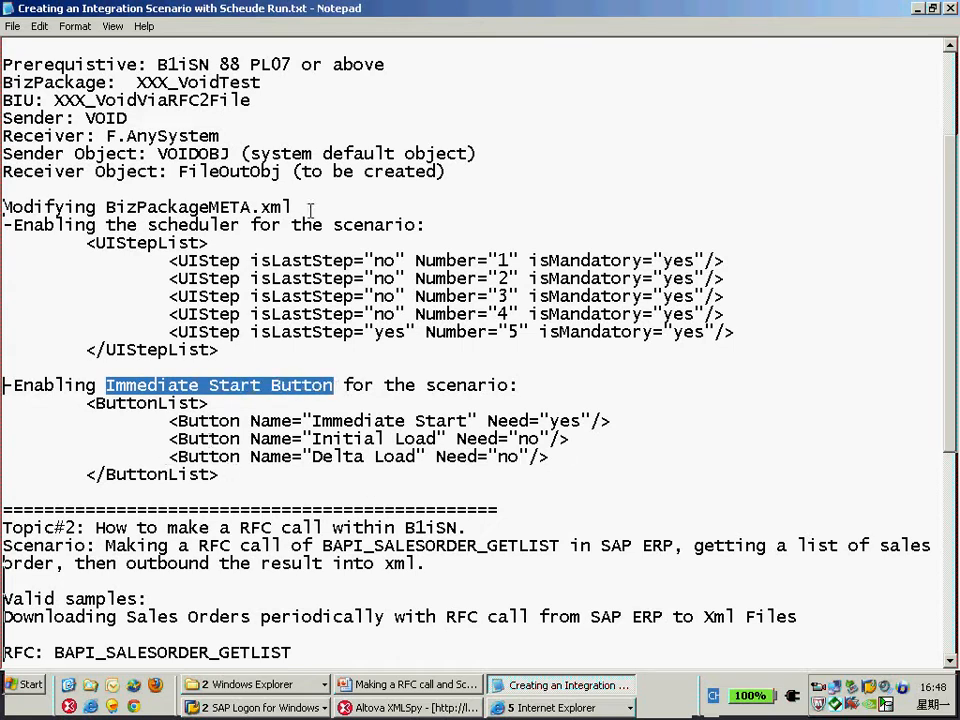
pyautogui.moveTo(291, 207); pyautogui.dragTo(106, 207)
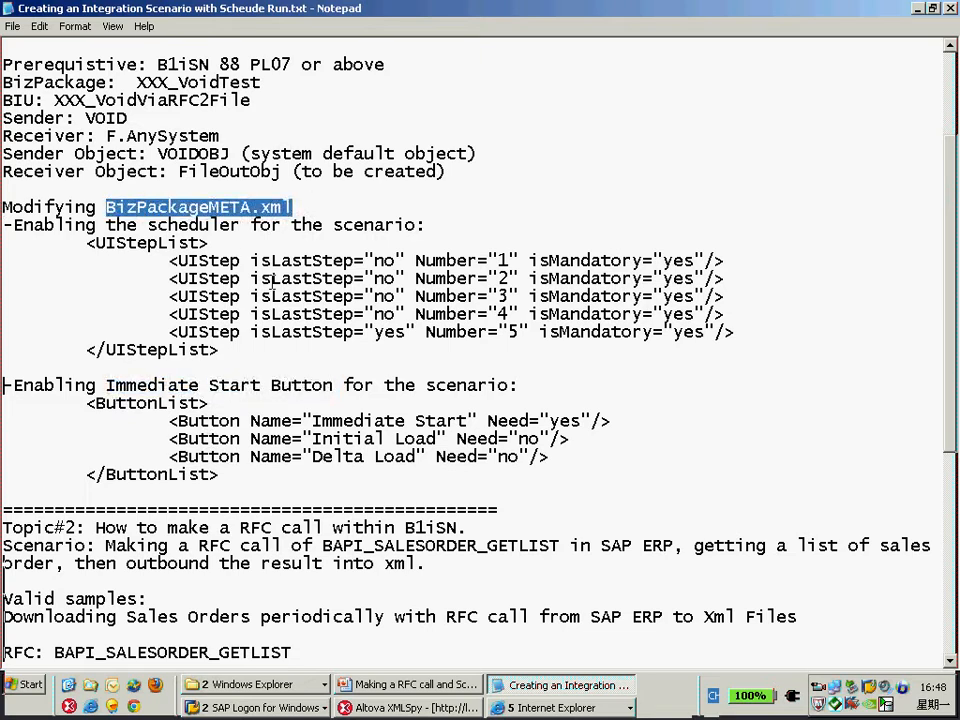
pyautogui.click(285, 244)
# In the Admin Console, define a BizPackage instance in the Test area with BizPackage Z.XXX_VoidTest.
pyautogui.hotkey('alt', 'Tab')
pyautogui.hotkey('alt', 'Tab')
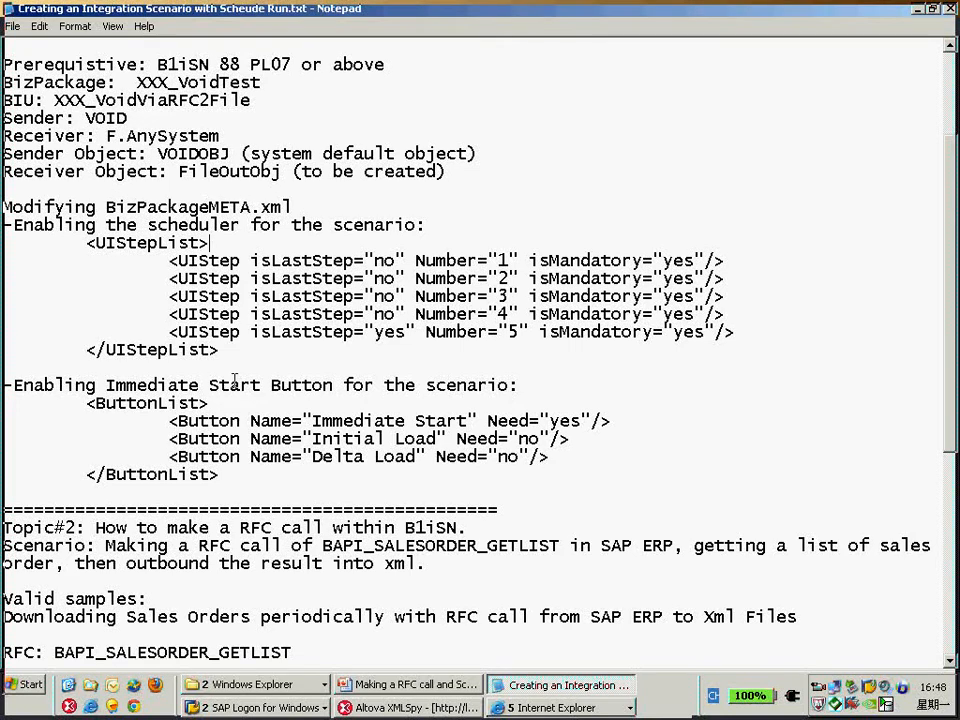
pyautogui.hotkey('alt', 'Tab')
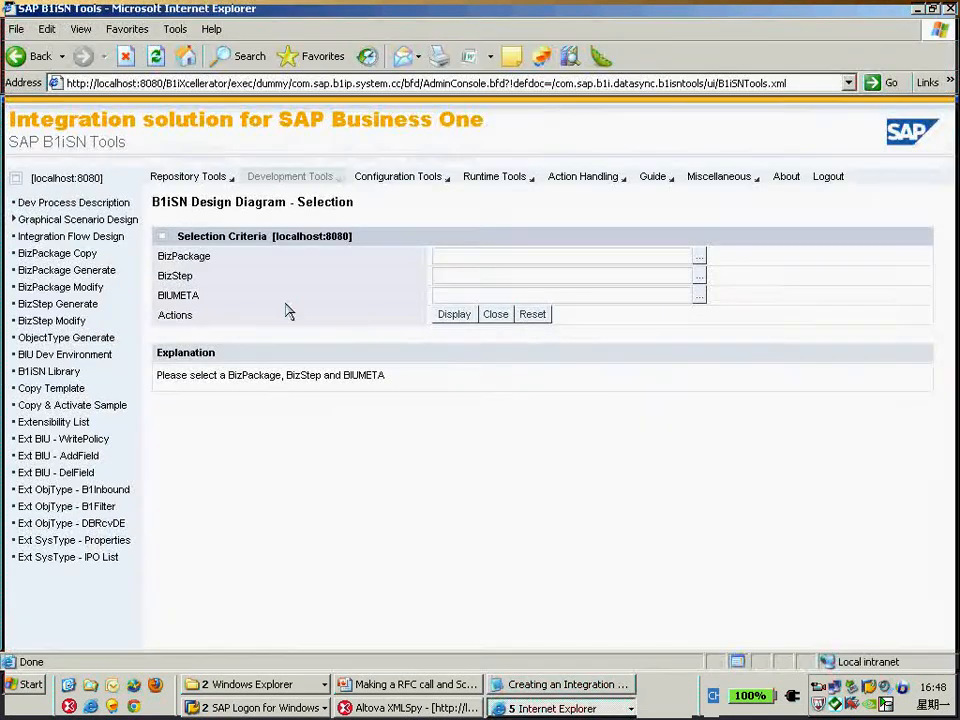
pyautogui.click(557, 708)
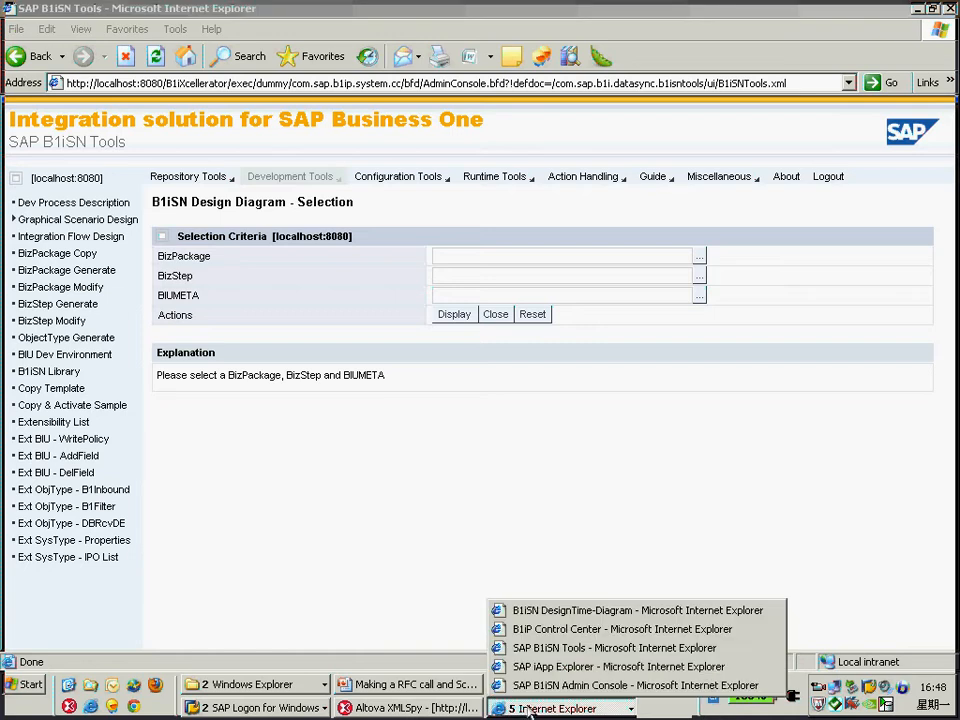
pyautogui.click(610, 686)
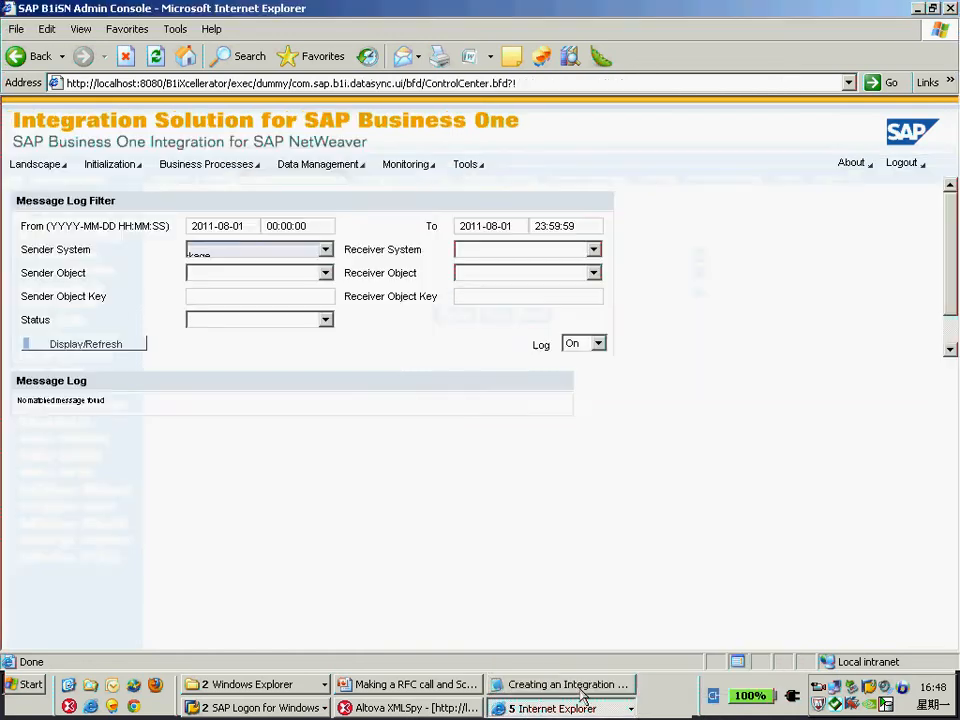
pyautogui.click(204, 166)
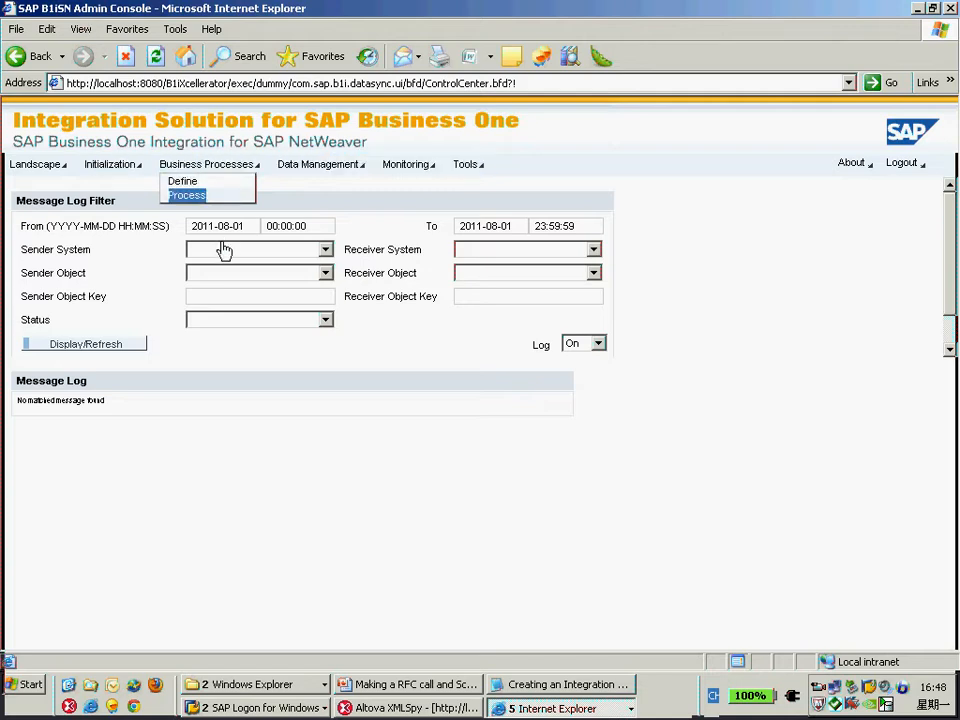
pyautogui.click(190, 185)
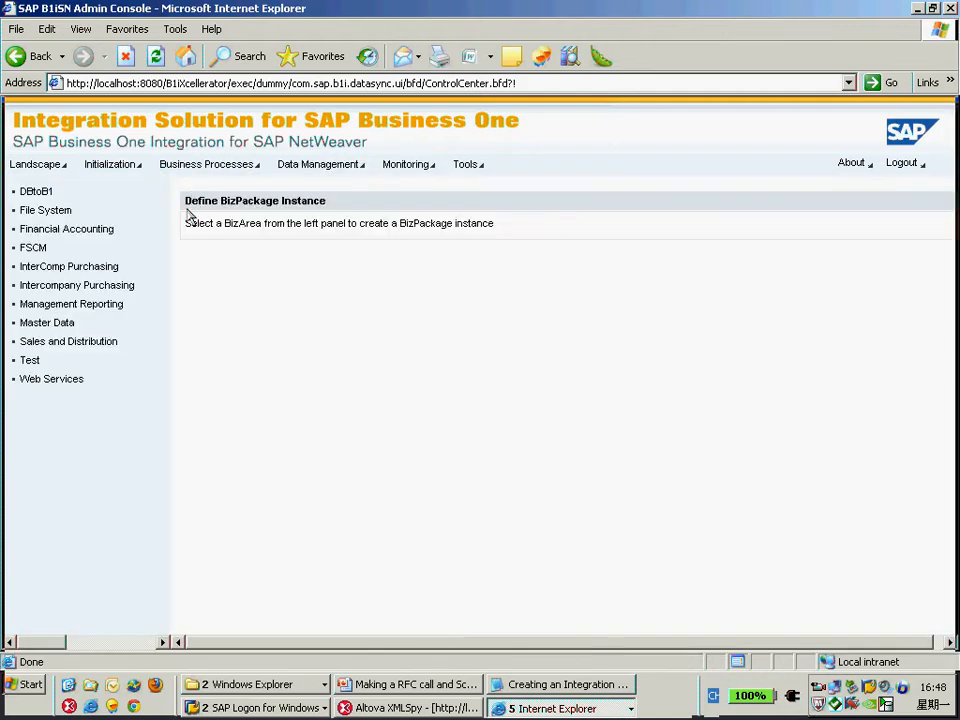
pyautogui.click(29, 364)
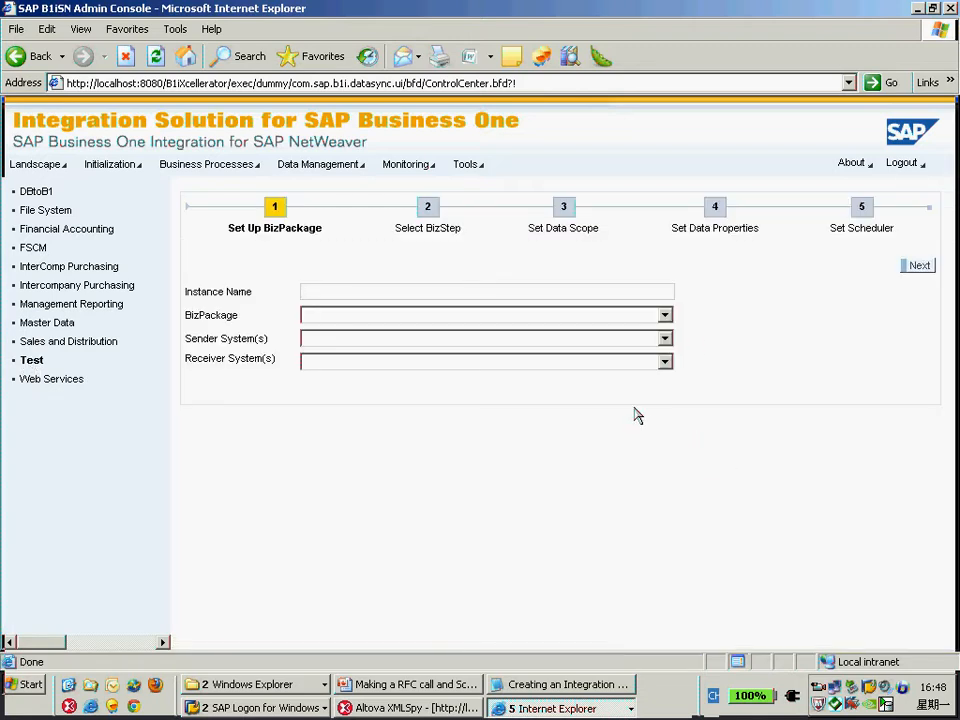
pyautogui.click(665, 315)
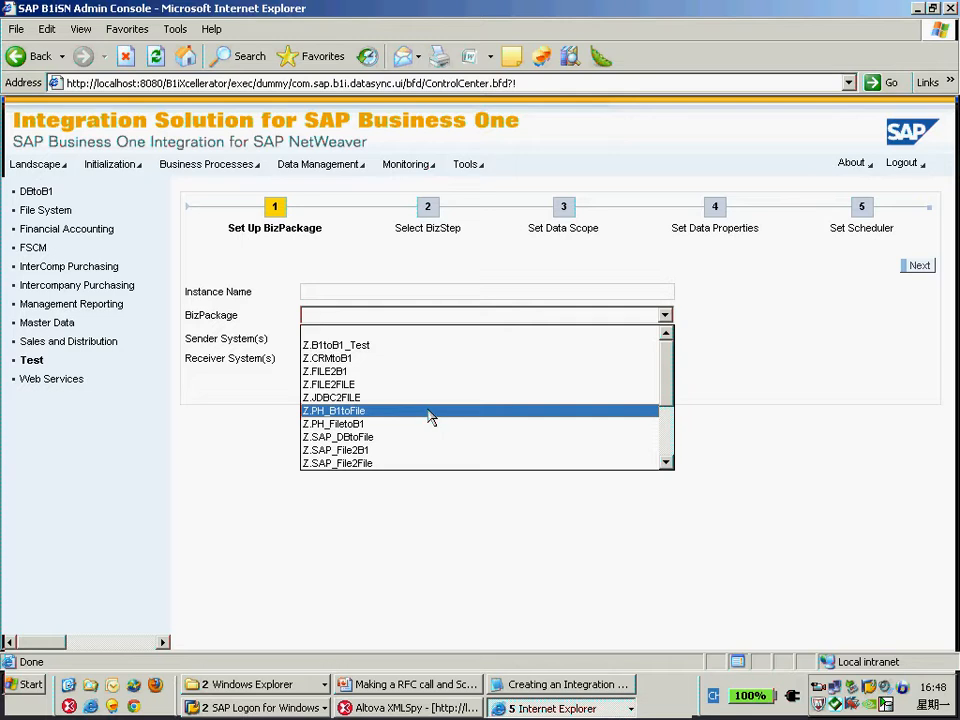
pyautogui.scroll(-3, 428, 418)
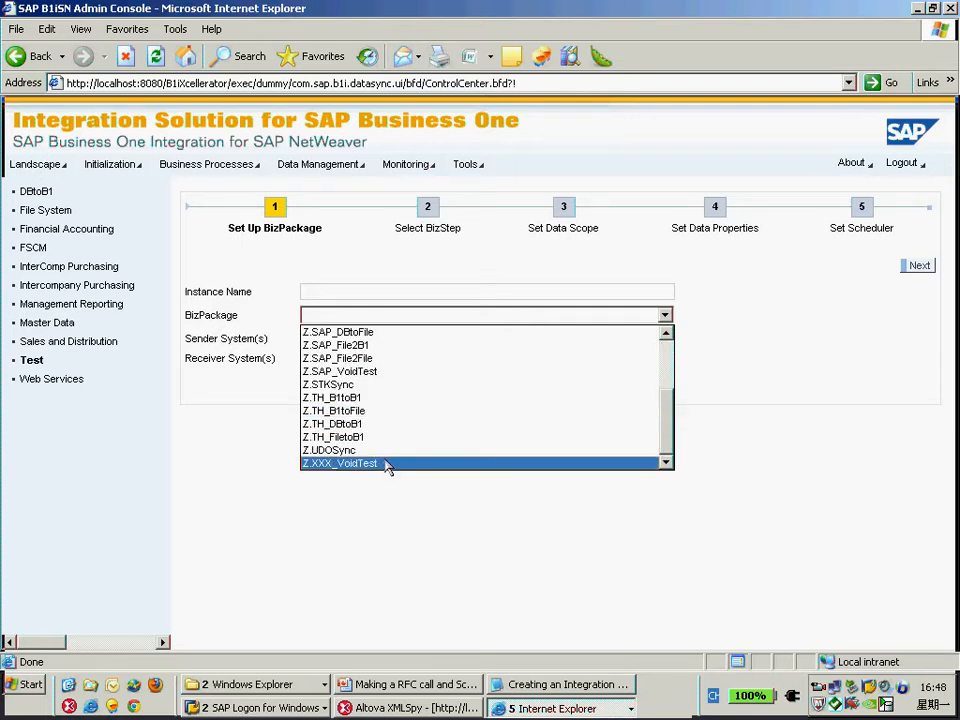
pyautogui.click(380, 463)
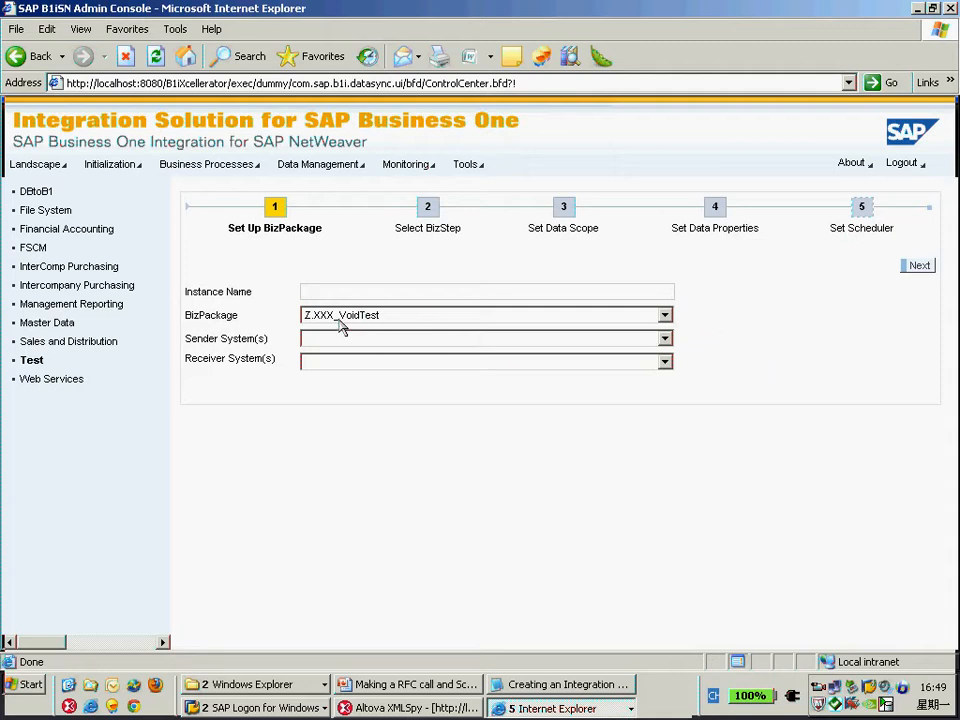
# Compare the notes' UIStepList settings with the BizPackageMETA.xml open in XMLSpy.
pyautogui.click(410, 707)
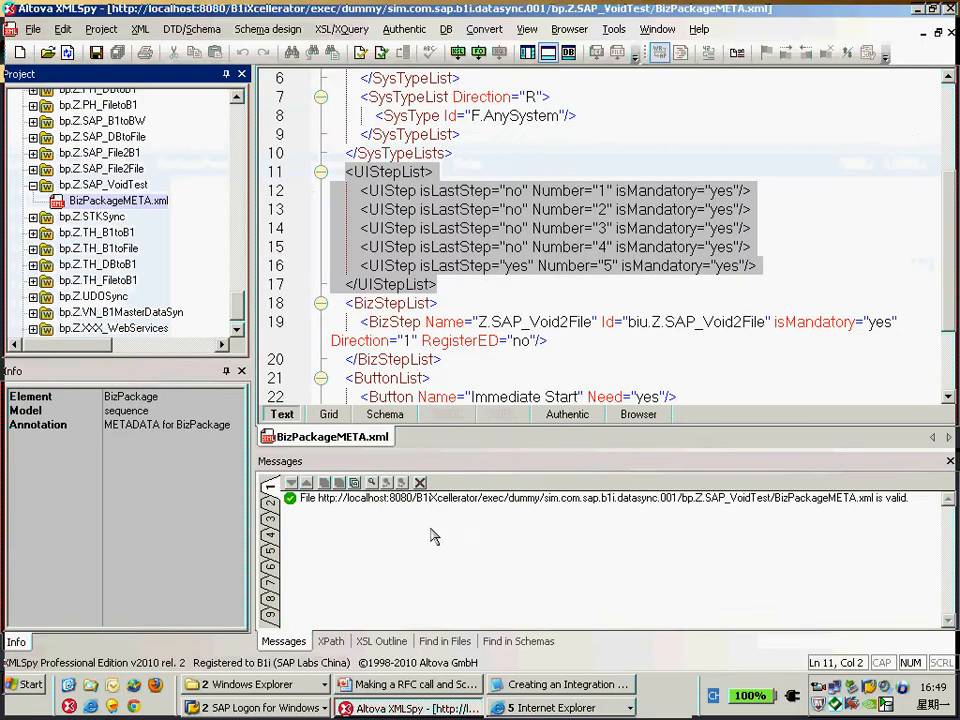
pyautogui.click(541, 690)
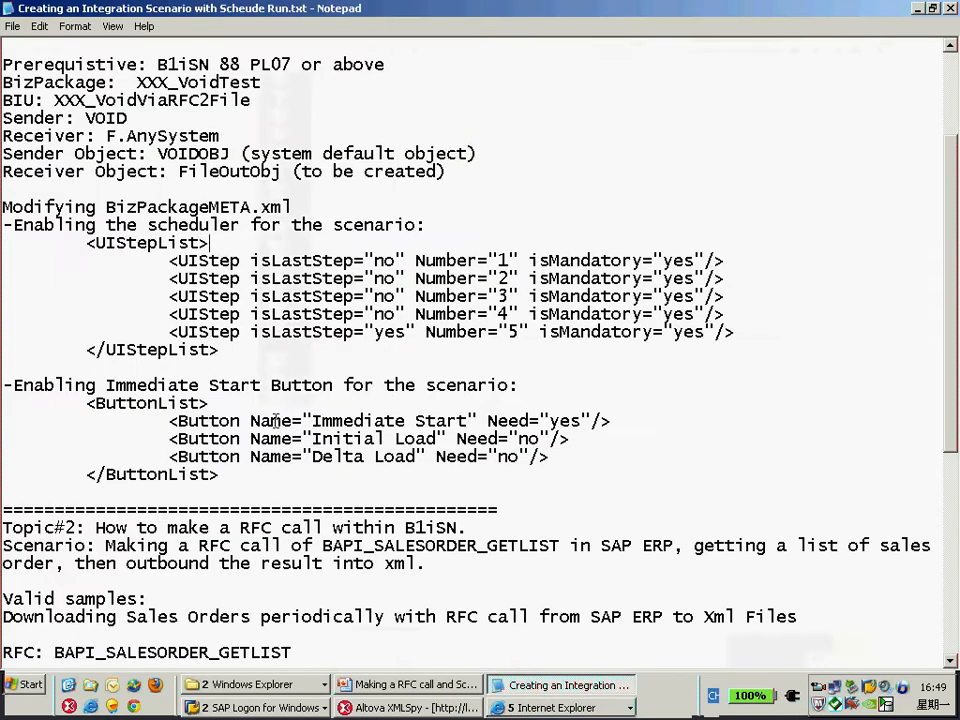
pyautogui.doubleClick(204, 207)
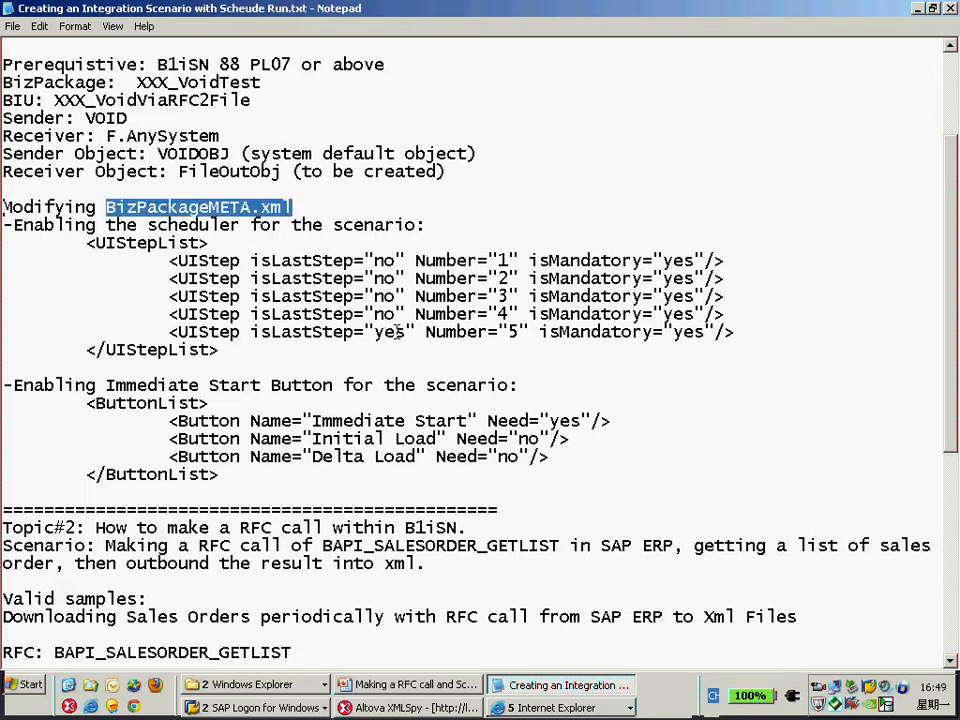
pyautogui.doubleClick(296, 330)
pyautogui.click(406, 333)
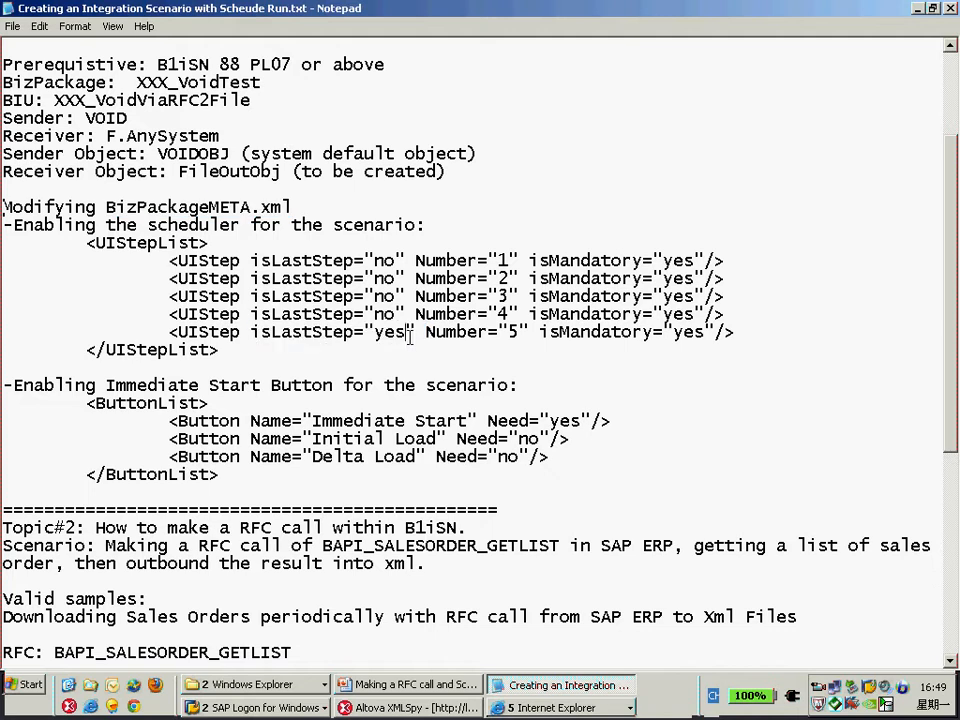
pyautogui.hotkey('shift', 'Left')
pyautogui.hotkey('shift', 'Left')
pyautogui.hotkey('shift', 'Left')
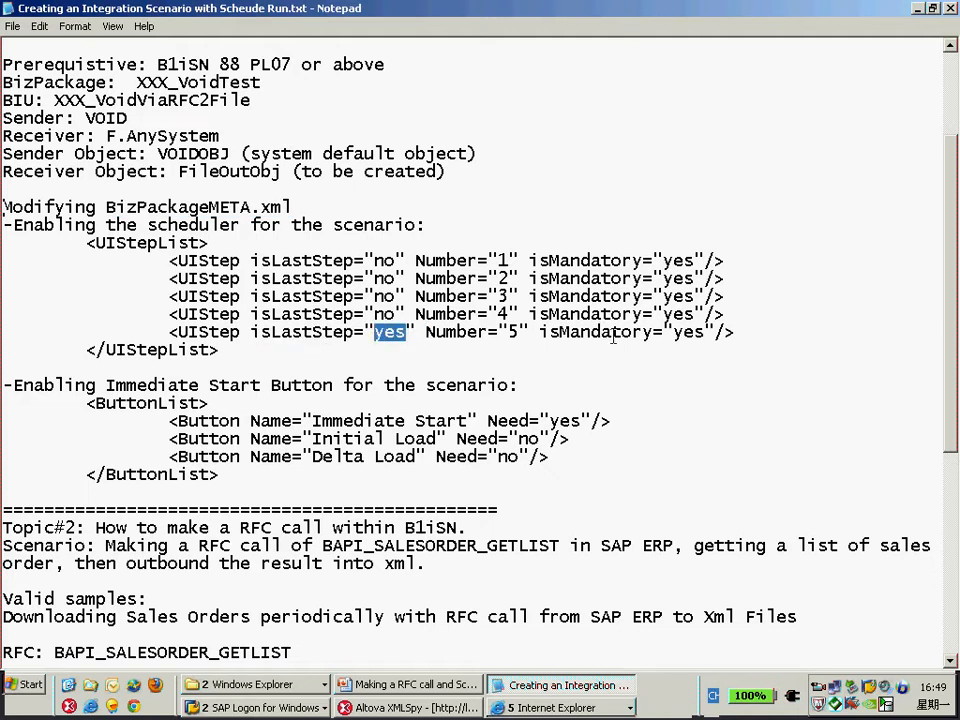
pyautogui.click(509, 331)
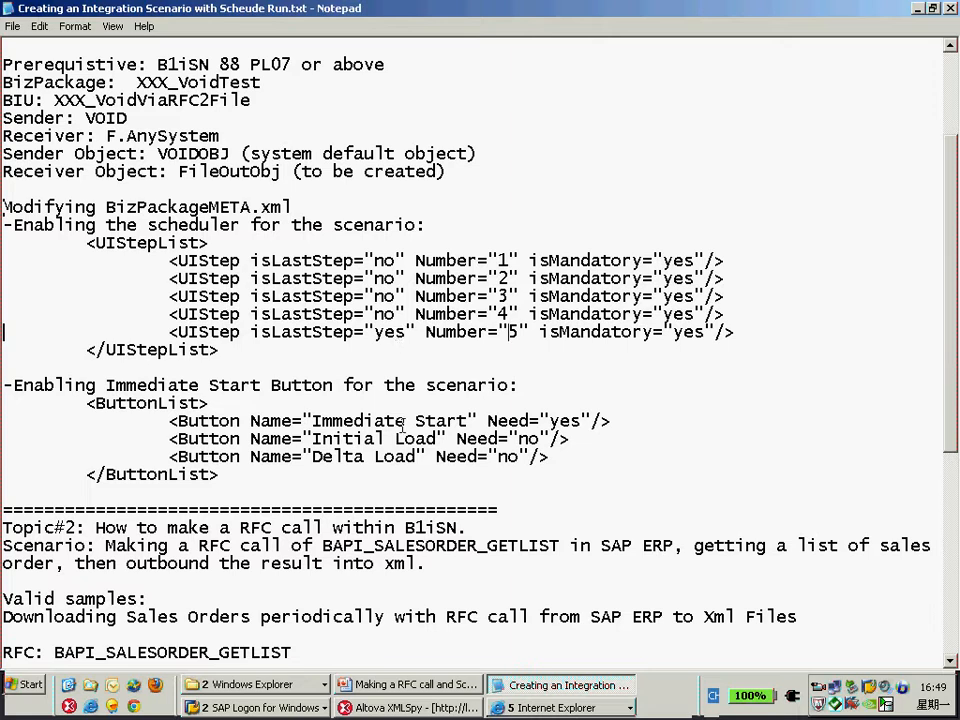
pyautogui.hotkey('alt', 'Tab')
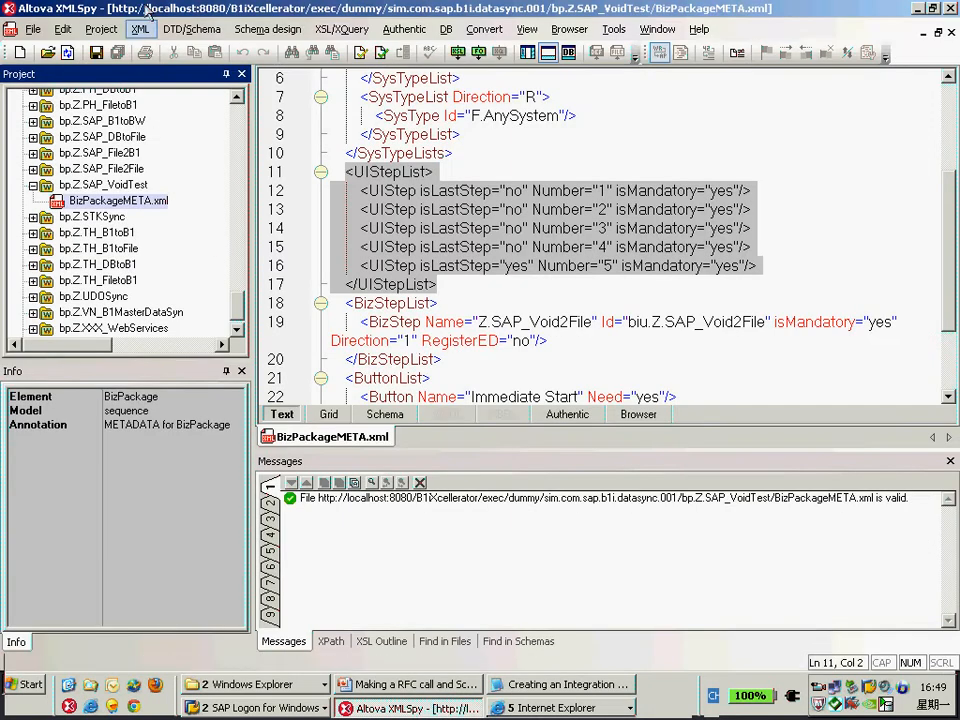
# Create a new XMLSpy project, closing all open documents of the current project.
pyautogui.click(101, 29)
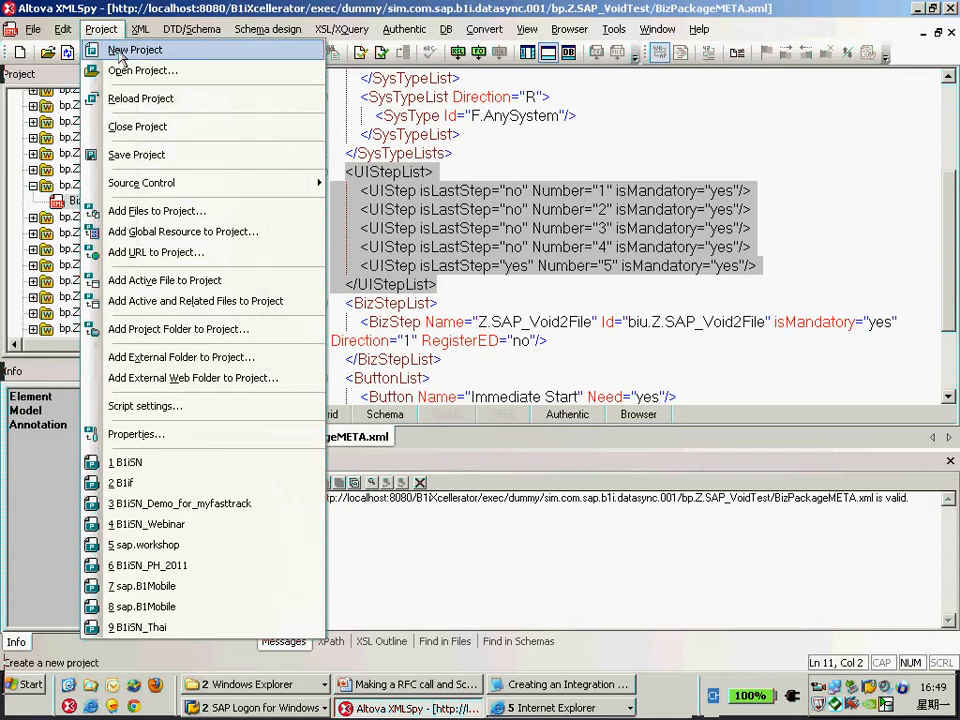
pyautogui.click(121, 50)
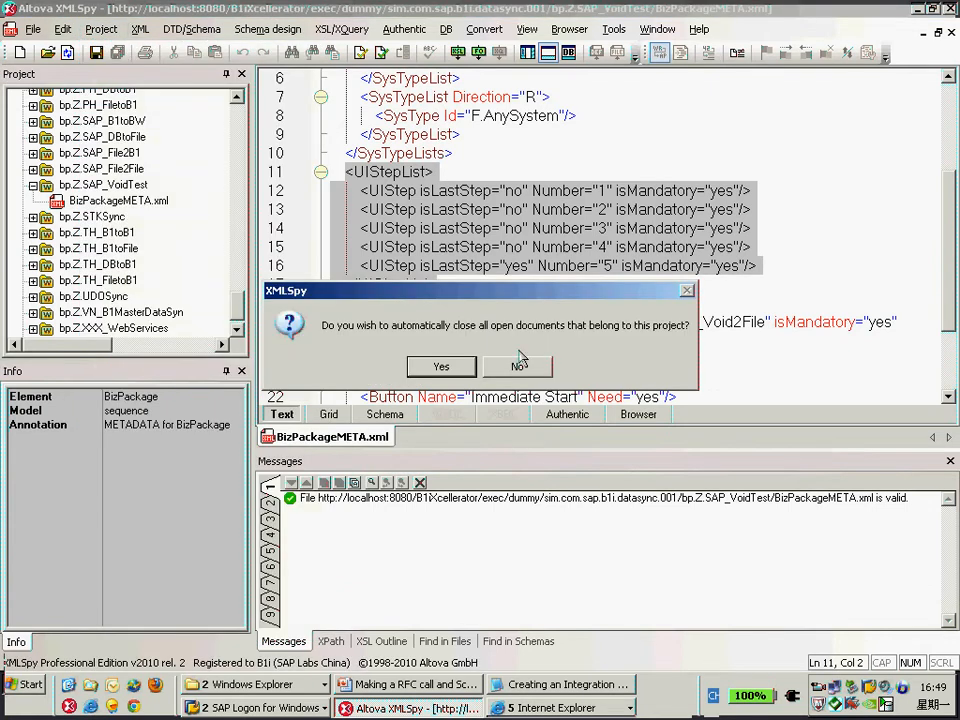
pyautogui.click(442, 366)
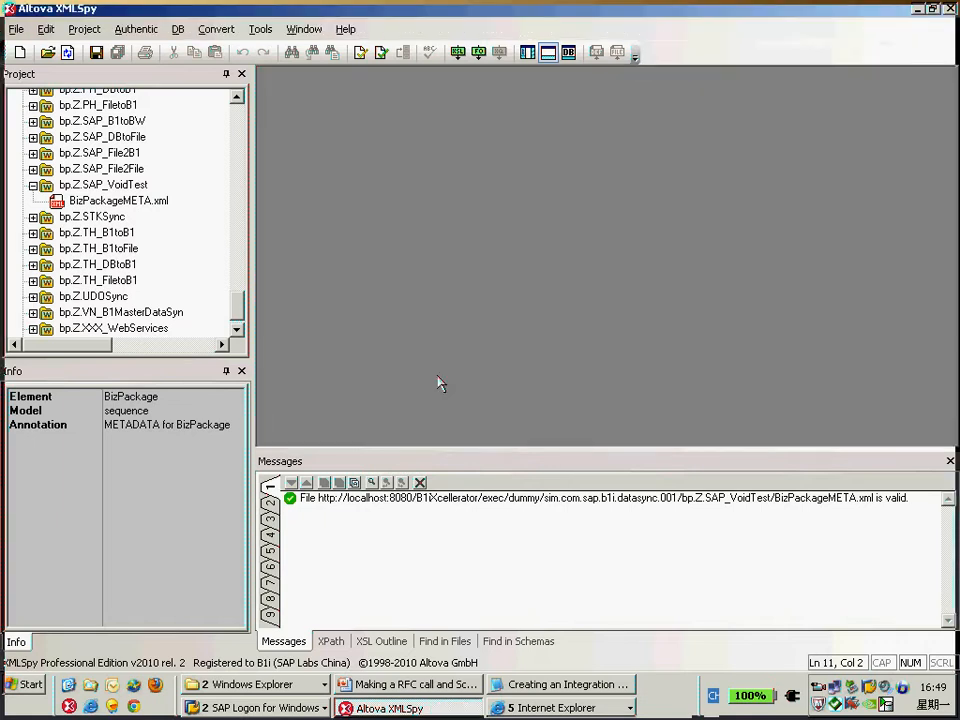
# Delete the default folders from the new project.
pyautogui.click(62, 112)
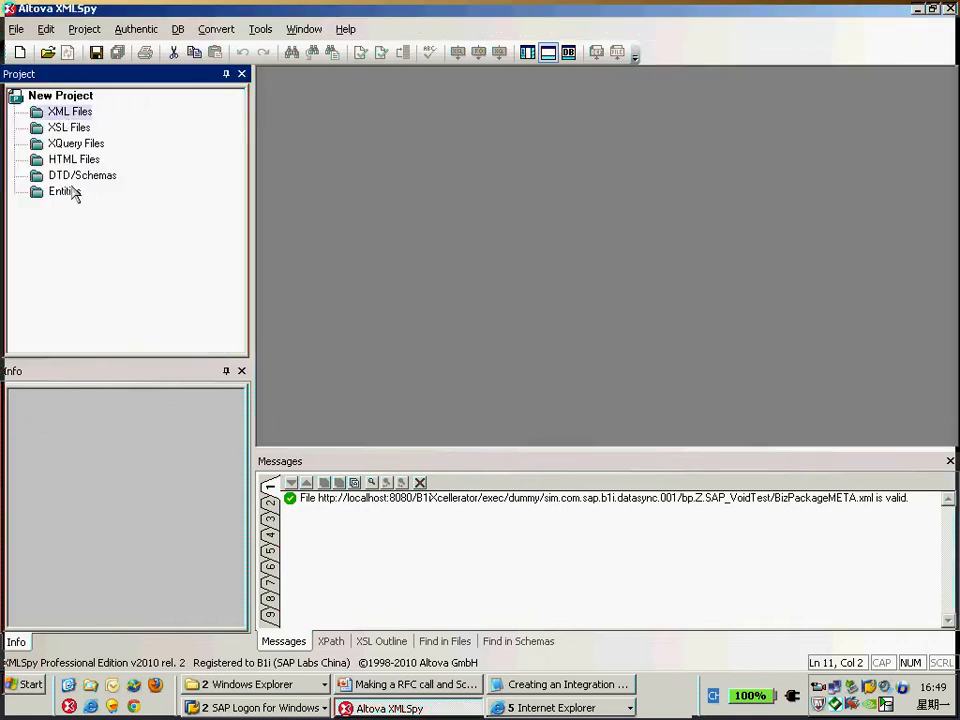
pyautogui.click(85, 29)
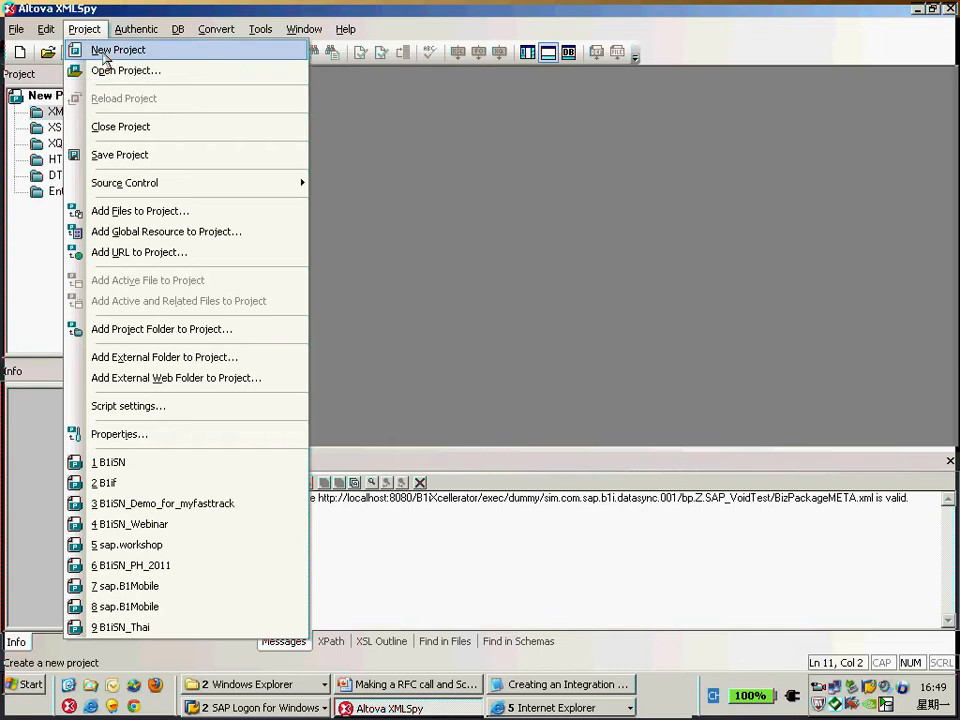
pyautogui.click(424, 196)
pyautogui.keyDown('shift'); pyautogui.click(63, 174); pyautogui.keyUp('shift')
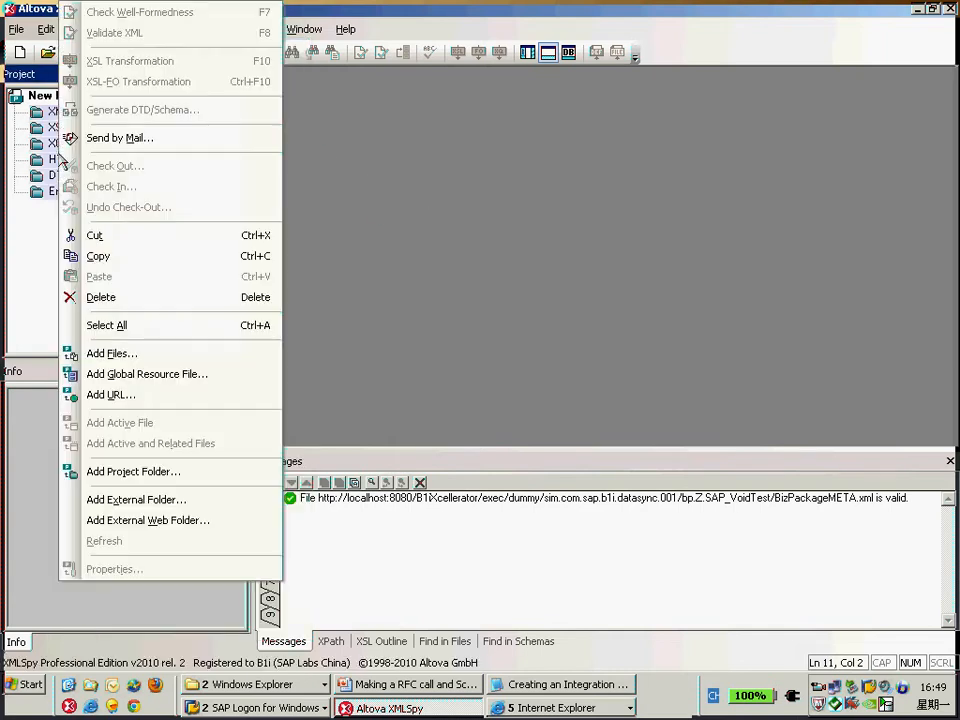
pyautogui.rightClick(57, 128)
pyautogui.click(104, 298)
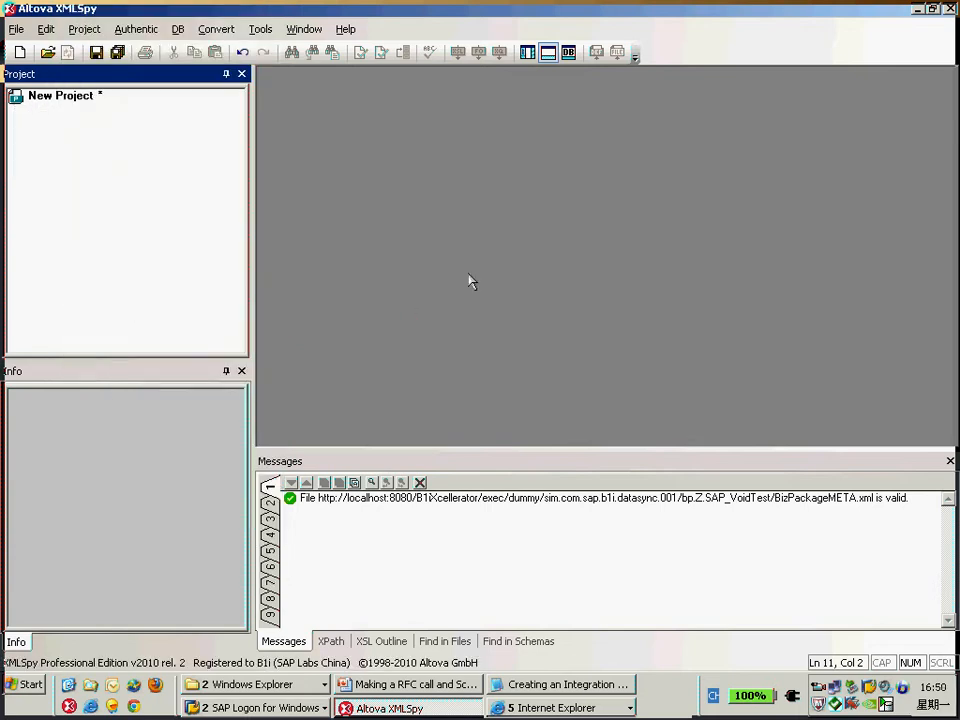
# Open the Add External Web Folder dialog for the new project and check the user and server URL.
pyautogui.rightClick(60, 105)
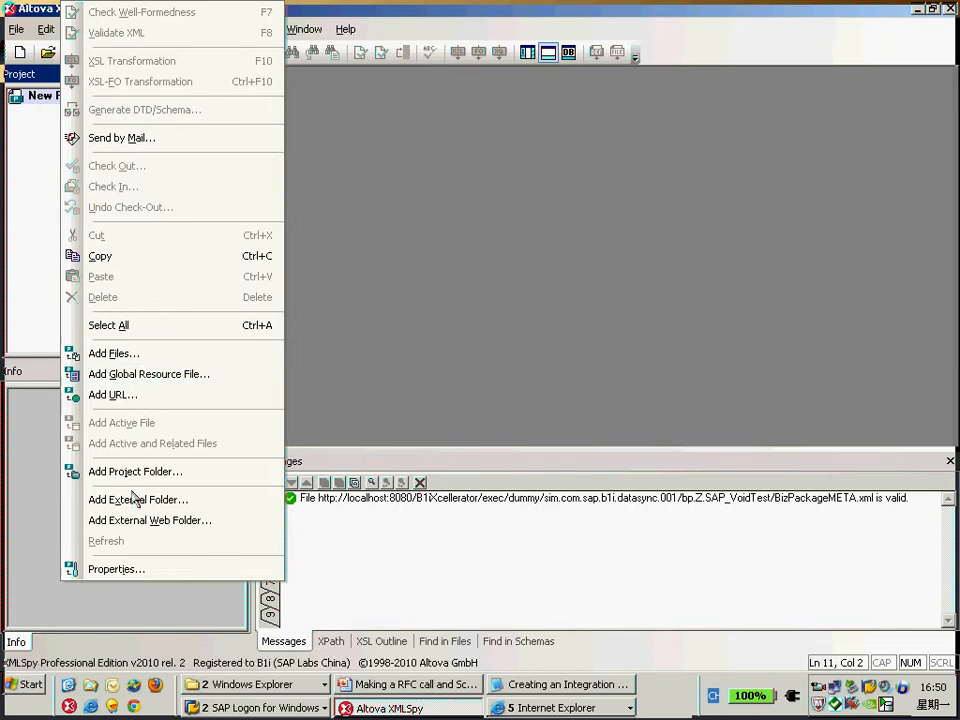
pyautogui.click(197, 522)
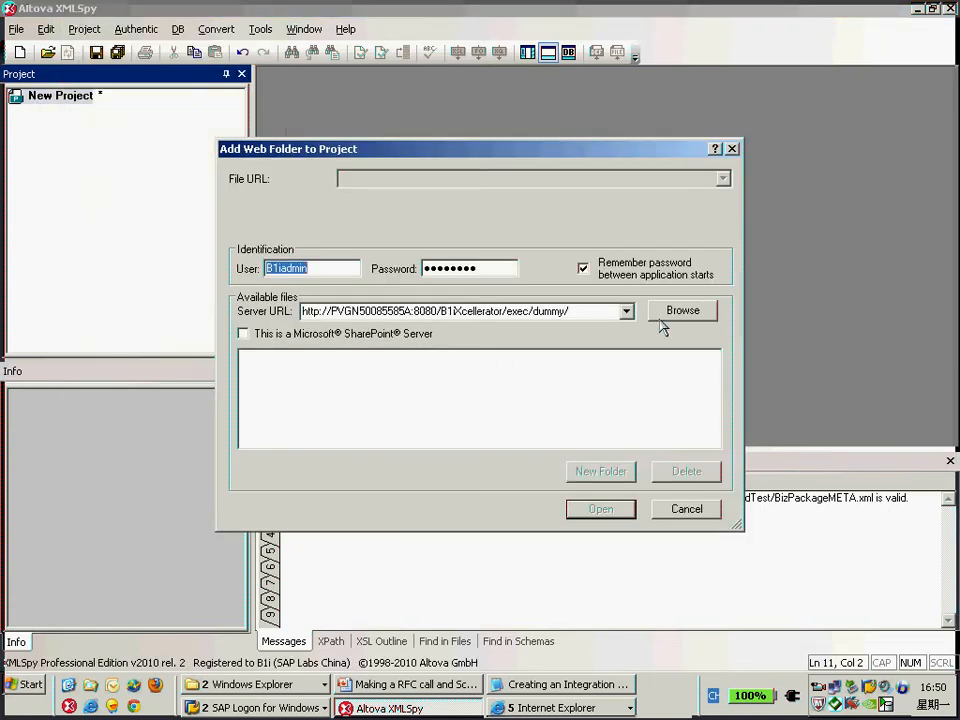
pyautogui.click(350, 262)
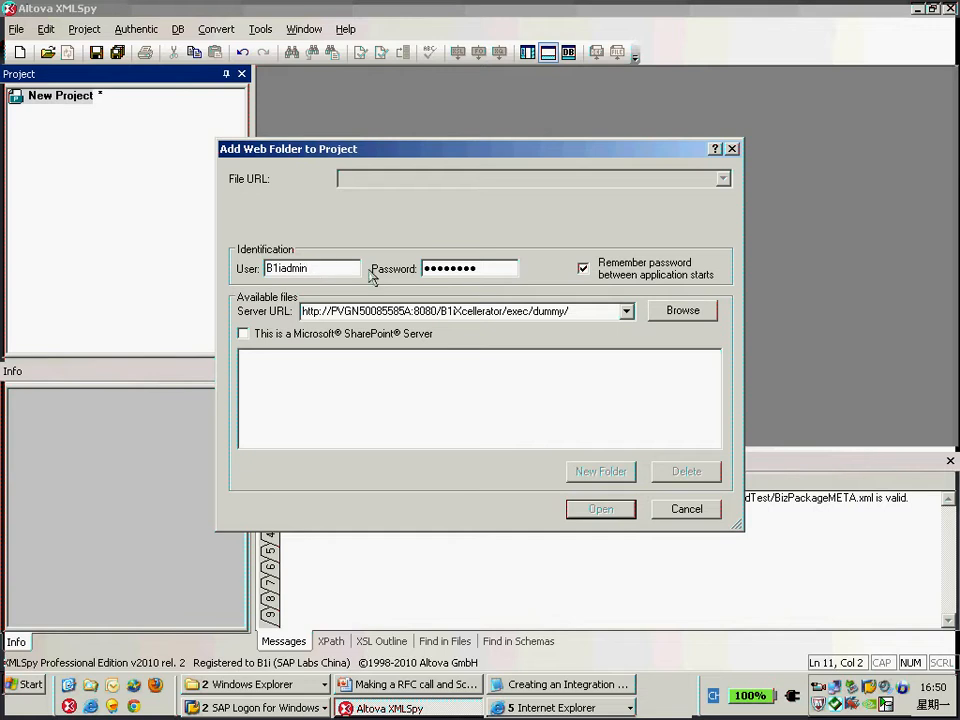
pyautogui.moveTo(321, 261); pyautogui.dragTo(240, 266)
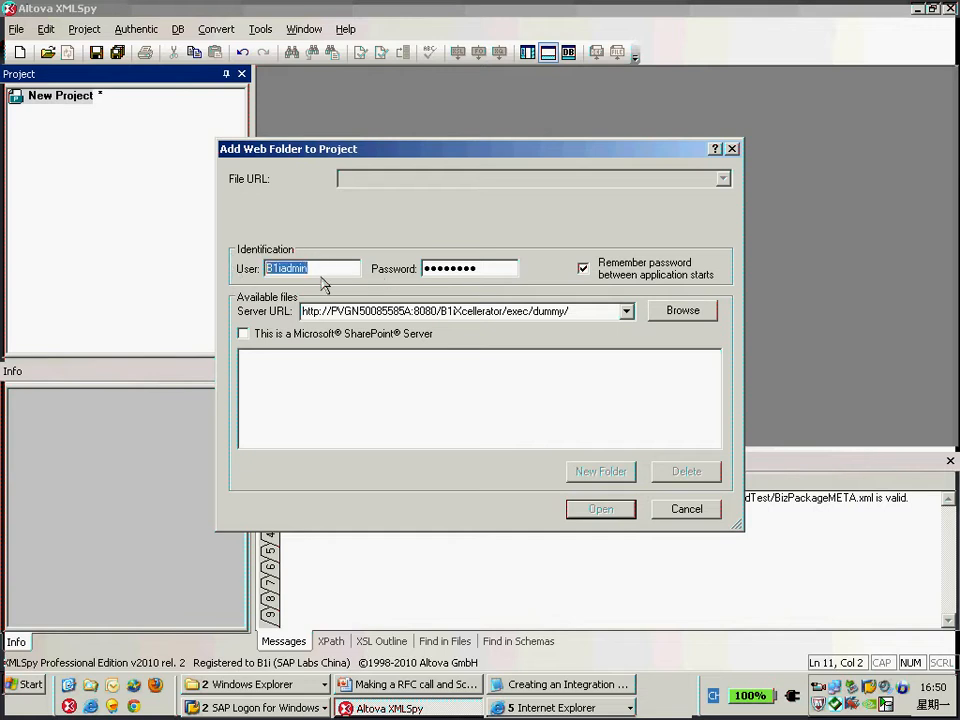
pyautogui.click(576, 318)
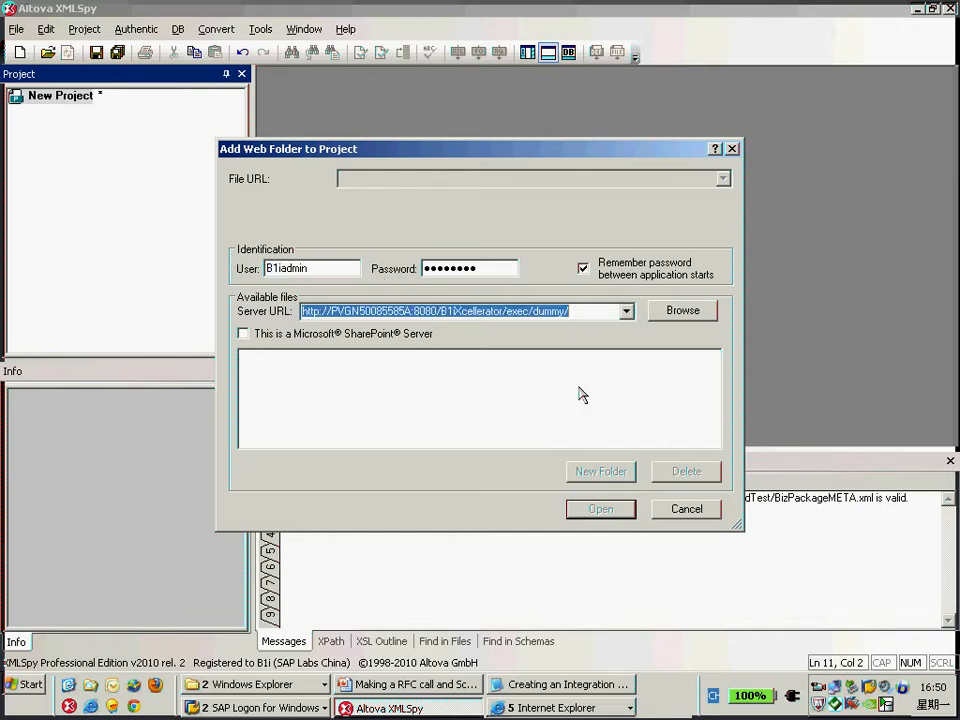
# Compare the server URL with the B1iXcellerator exec/dummy address in the Admin Console.
pyautogui.click(556, 710)
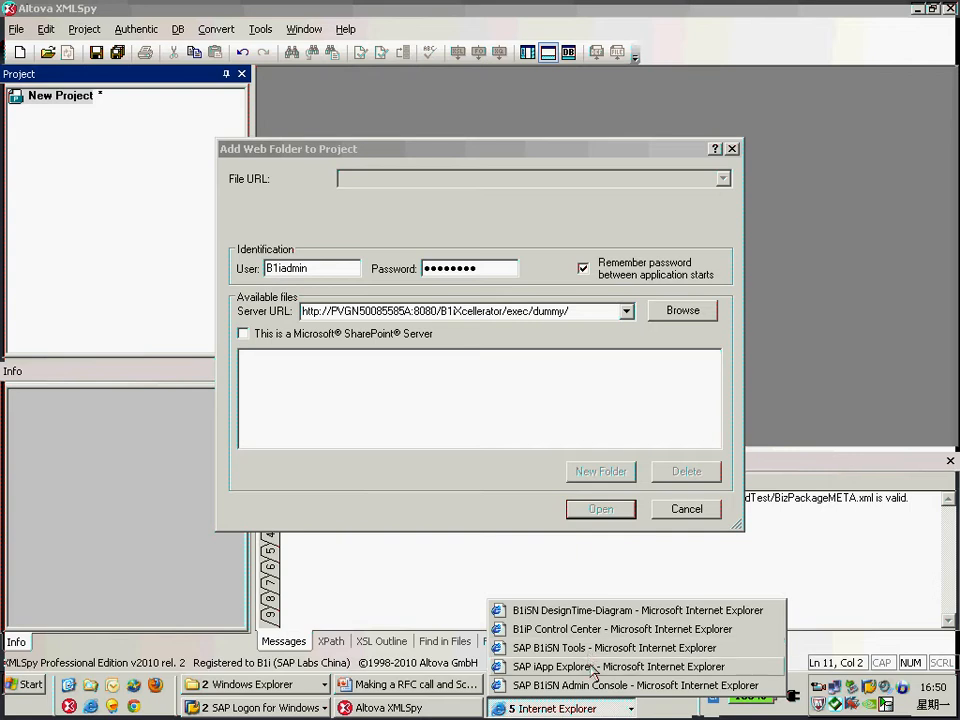
pyautogui.click(580, 685)
pyautogui.click(96, 83)
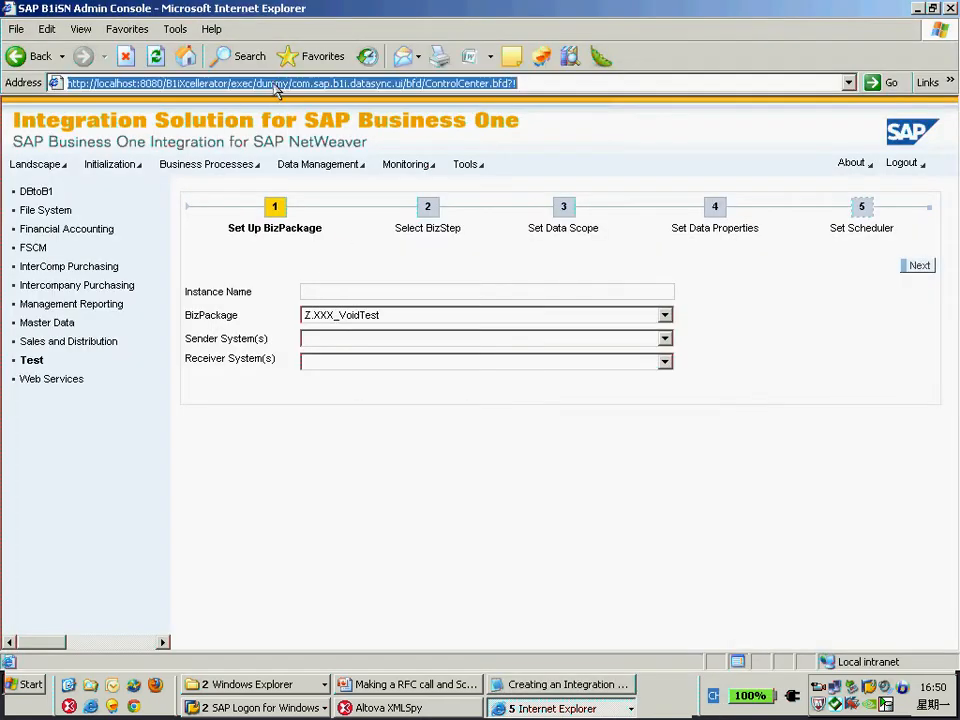
pyautogui.click(551, 86)
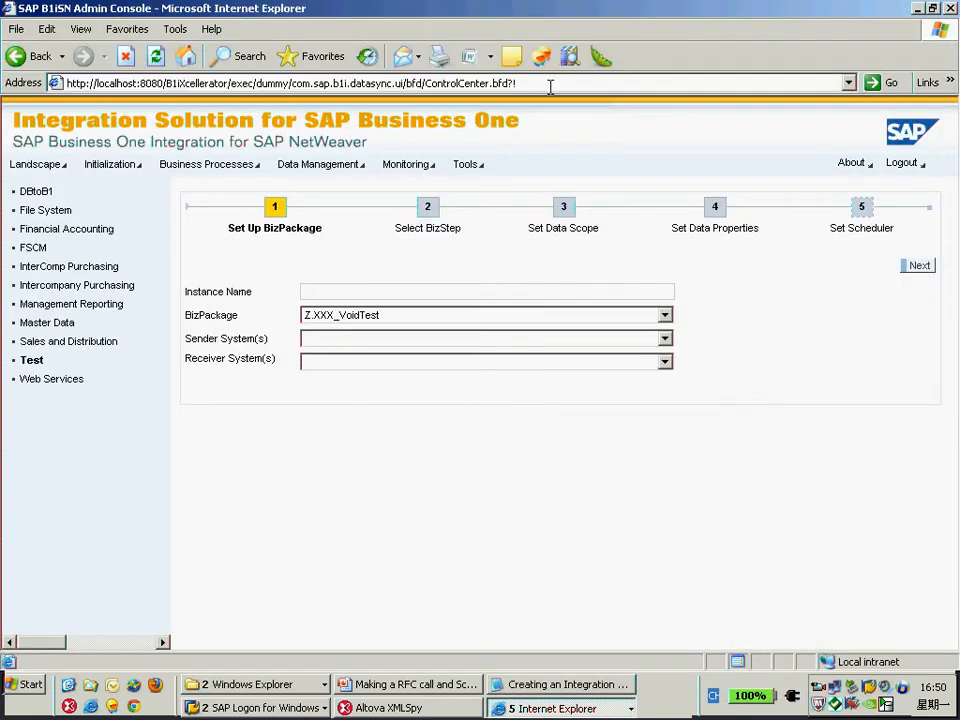
pyautogui.hotkey('shift', 'Right')
pyautogui.hotkey('shift', 'Right')
pyautogui.hotkey('shift', 'Right')
pyautogui.hotkey('shift', 'Right')
pyautogui.hotkey('shift', 'Right')
pyautogui.hotkey('shift', 'Right')
pyautogui.hotkey('shift', 'Right')
pyautogui.hotkey('shift', 'Right')
pyautogui.hotkey('shift', 'Right')
pyautogui.hotkey('shift', 'Right')
pyautogui.hotkey('shift', 'Right')
pyautogui.hotkey('shift', 'Right')
pyautogui.hotkey('shift', 'Right')
pyautogui.hotkey('shift', 'Right')
pyautogui.hotkey('shift', 'Right')
pyautogui.hotkey('shift', 'Right')
pyautogui.hotkey('shift', 'Right')
pyautogui.hotkey('shift', 'Right')
pyautogui.hotkey('shift', 'Right')
pyautogui.hotkey('shift', 'Right')
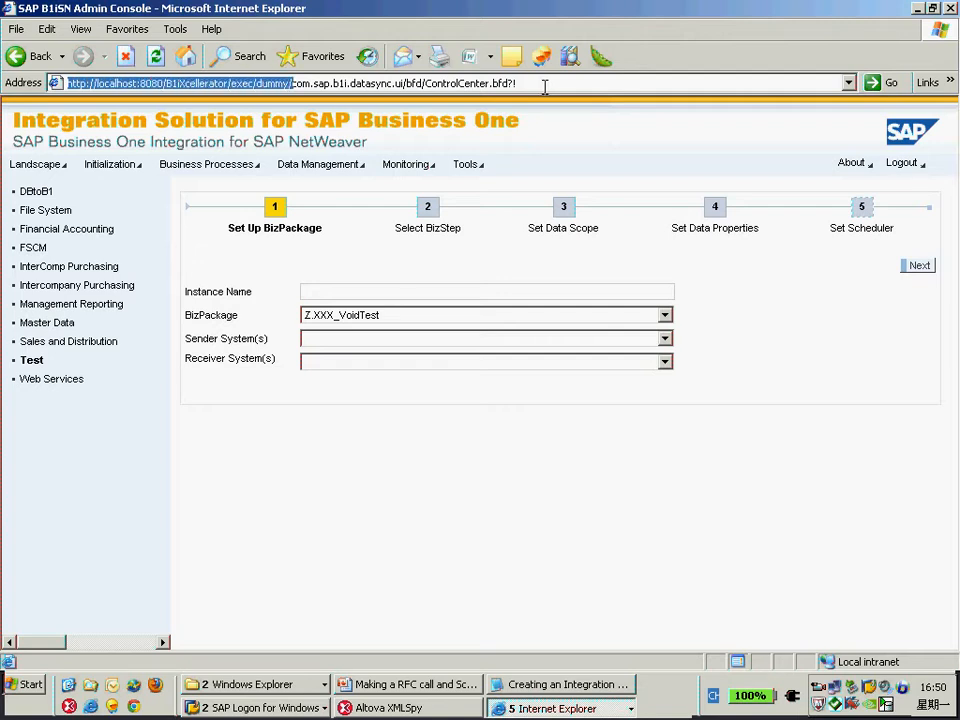
pyautogui.click(438, 712)
# Browse the server and add the sim.com.sap.b1i.datasync.001 web folder, storing the credentials in the project file.
pyautogui.doubleClick(586, 316)
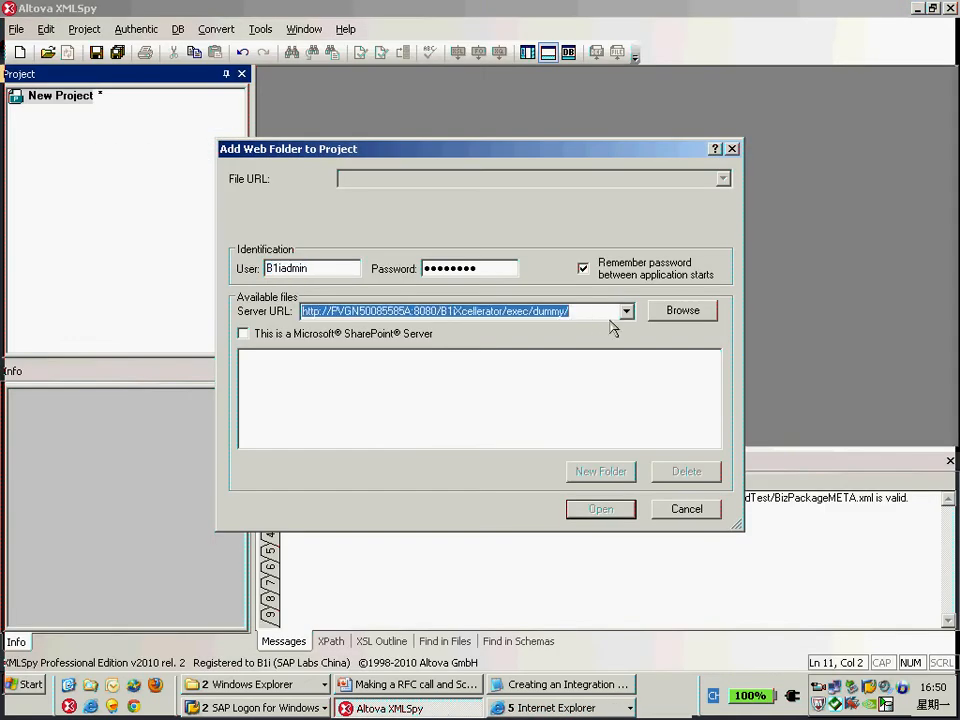
pyautogui.click(683, 311)
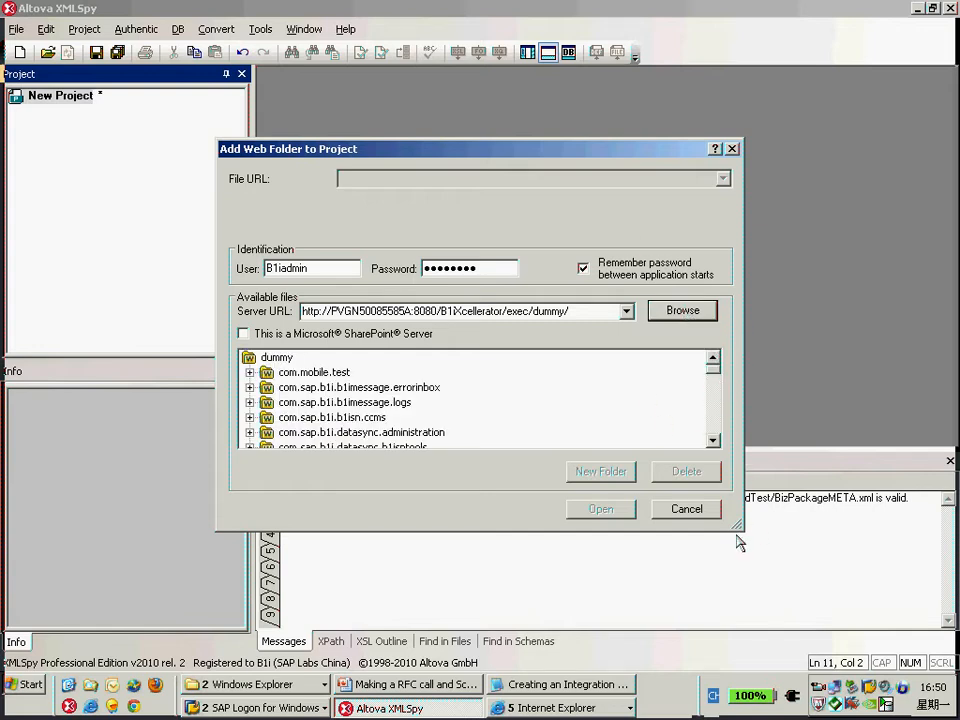
pyautogui.moveTo(737, 529); pyautogui.dragTo(737, 599)
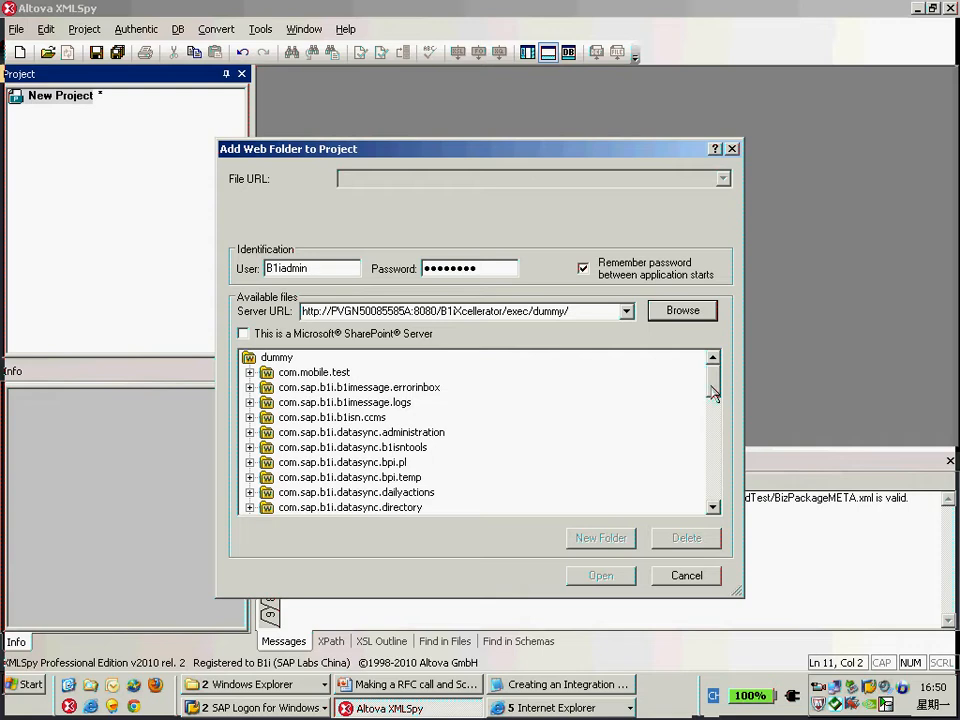
pyautogui.moveTo(714, 393); pyautogui.dragTo(714, 429)
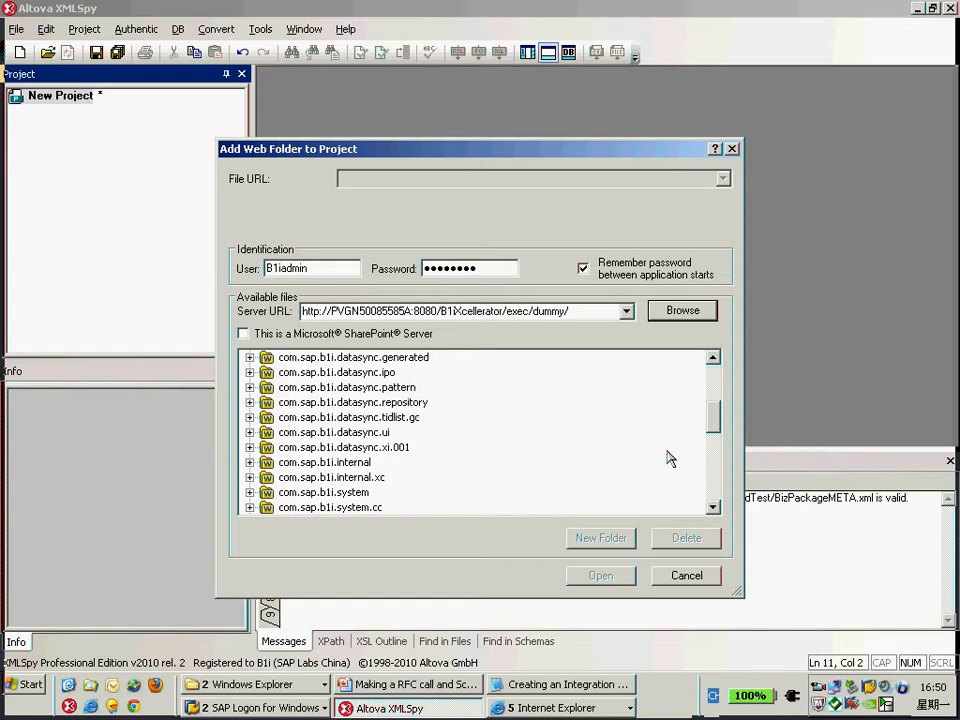
pyautogui.moveTo(714, 417); pyautogui.dragTo(716, 494)
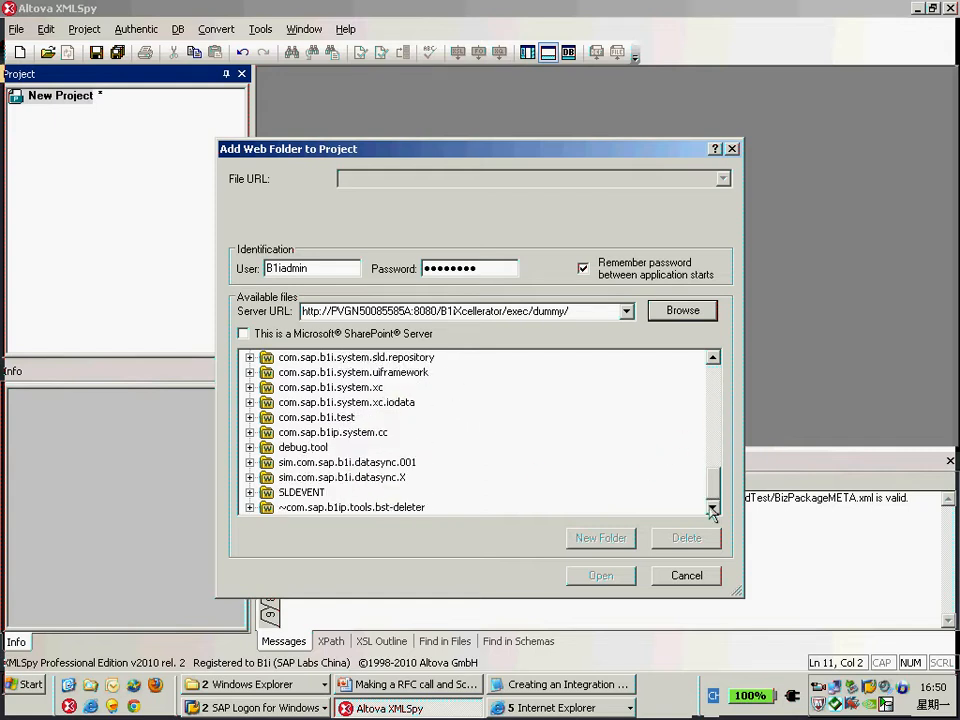
pyautogui.click(347, 463)
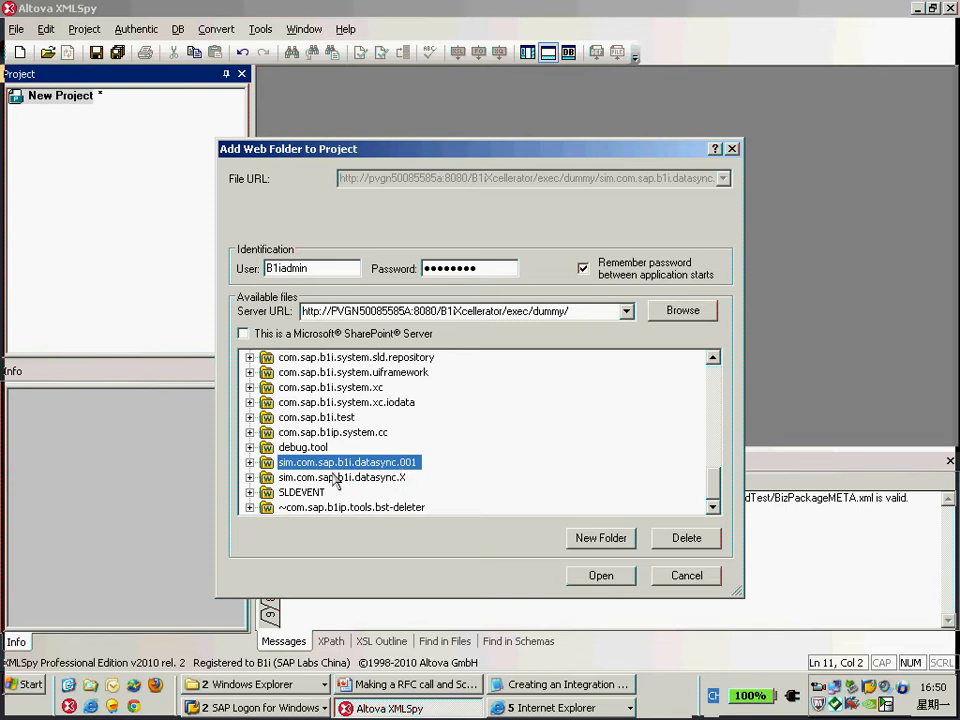
pyautogui.click(601, 574)
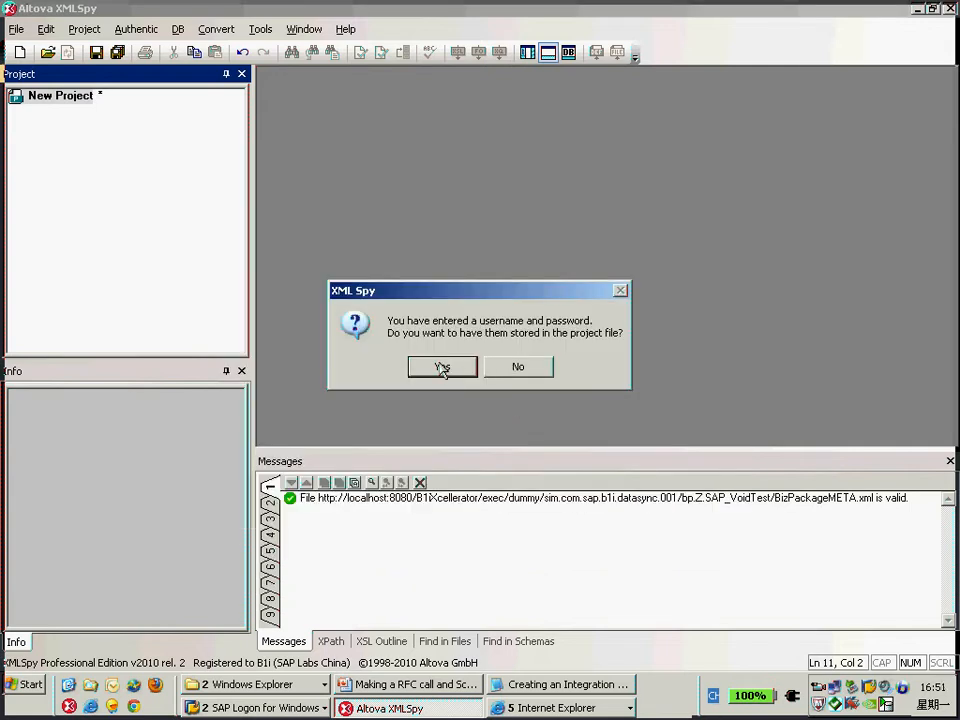
pyautogui.click(442, 368)
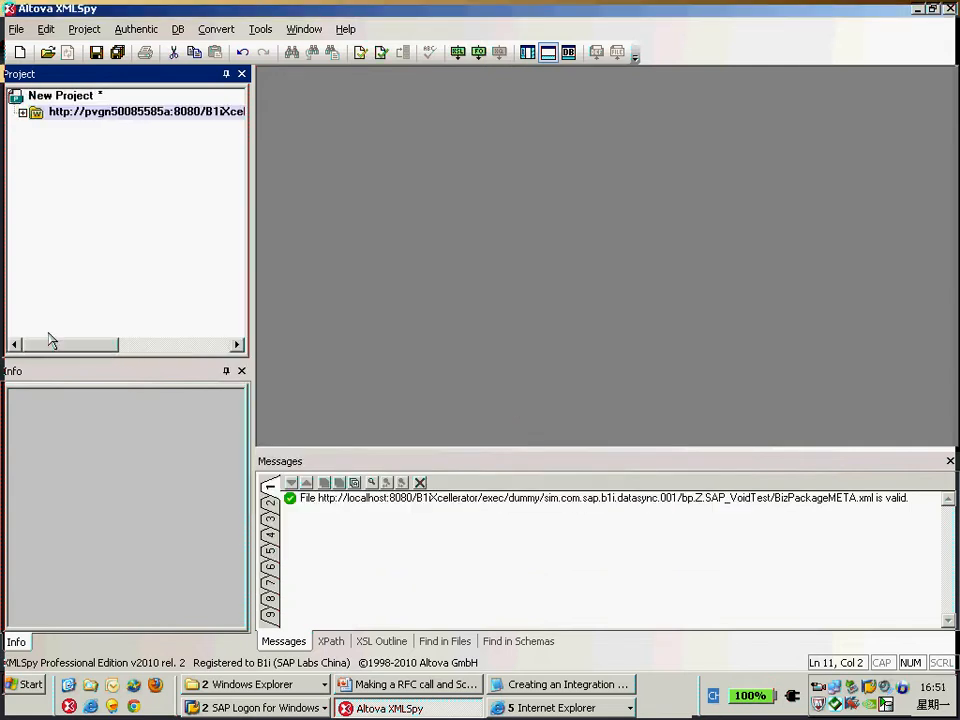
# Open BizPackageMETA.xml of bp.Z.XXX_VoidTest from the web folder and pretty-print it.
pyautogui.click(22, 112)
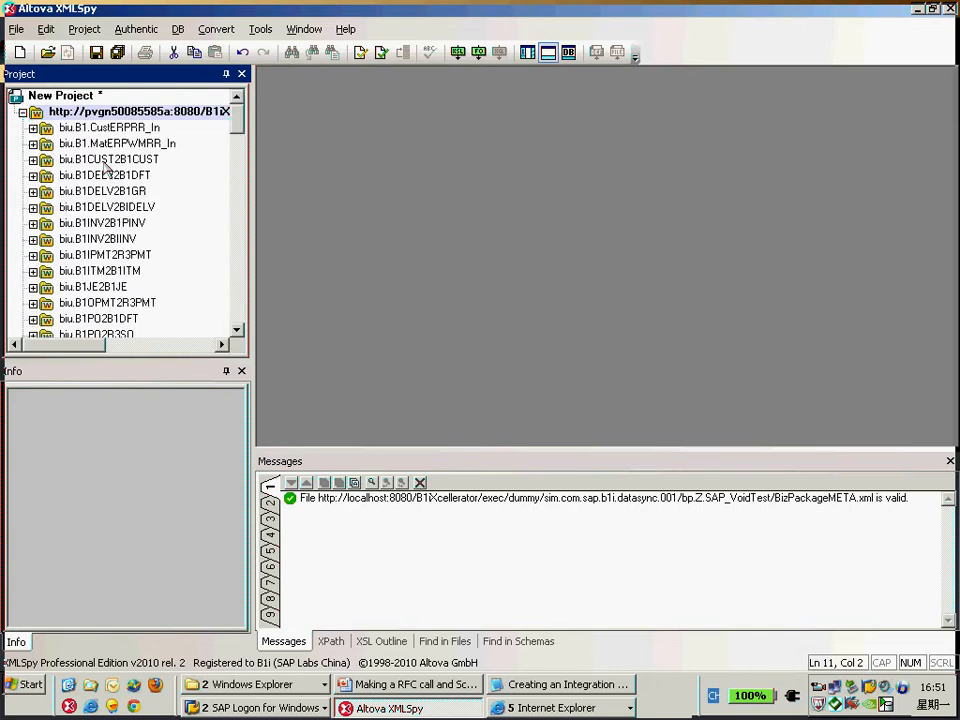
pyautogui.moveTo(240, 130); pyautogui.dragTo(241, 271)
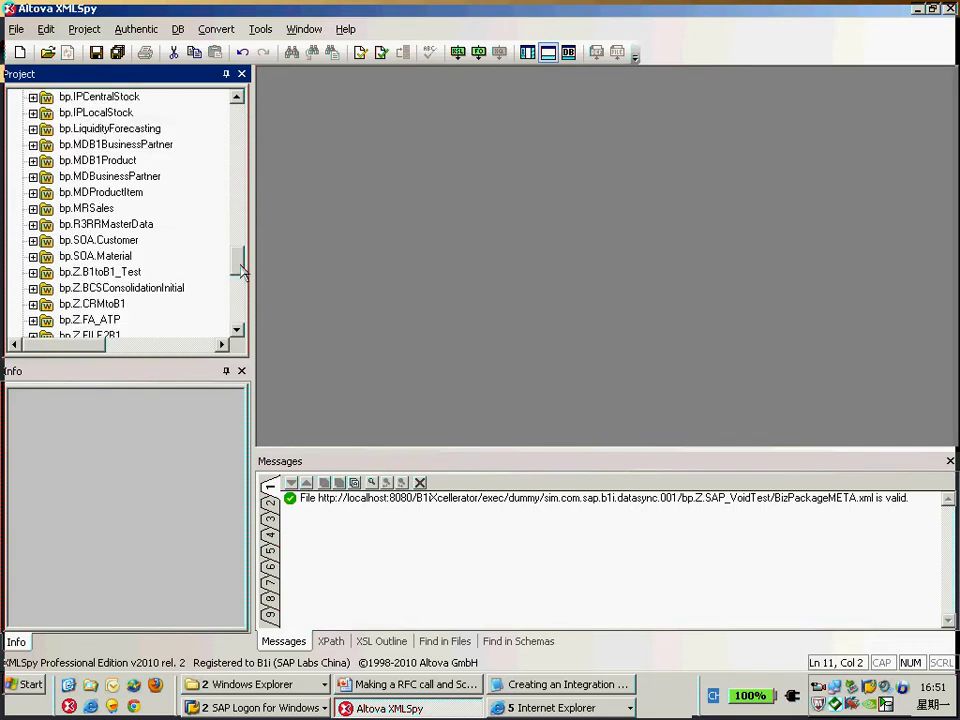
pyautogui.click(238, 331)
pyautogui.click(238, 331)
pyautogui.click(238, 331)
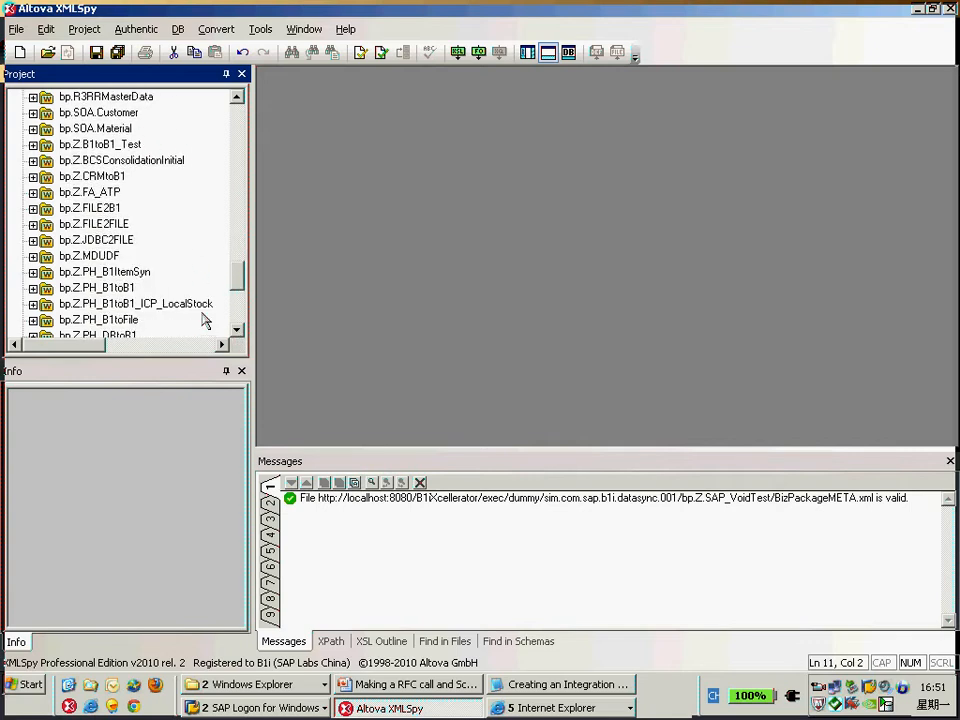
pyautogui.scroll(-5, 203, 319)
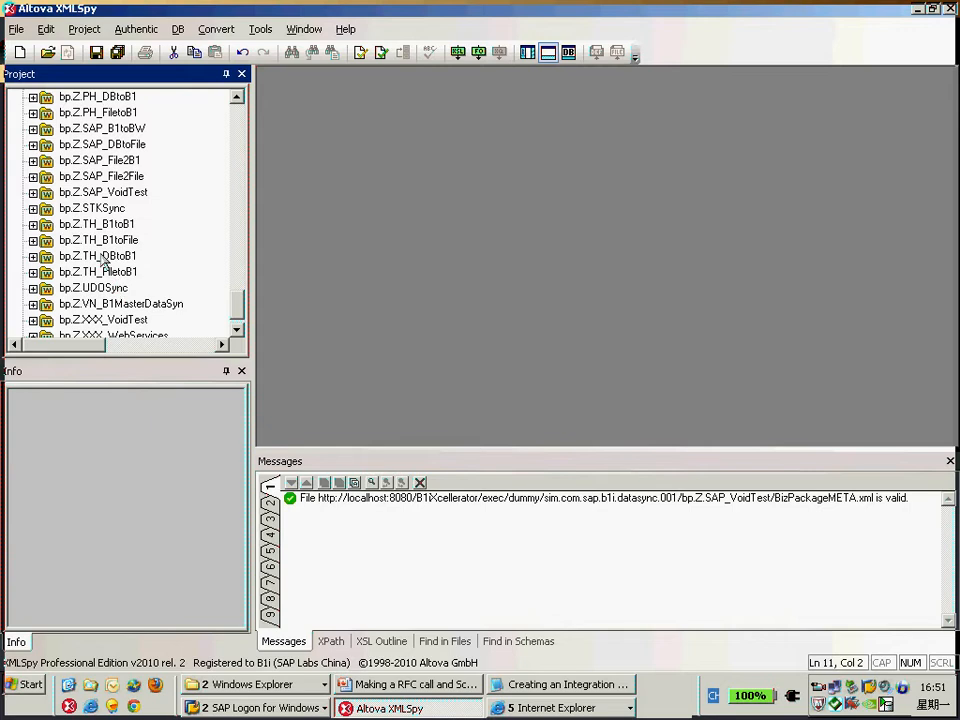
pyautogui.scroll(-1, 128, 278)
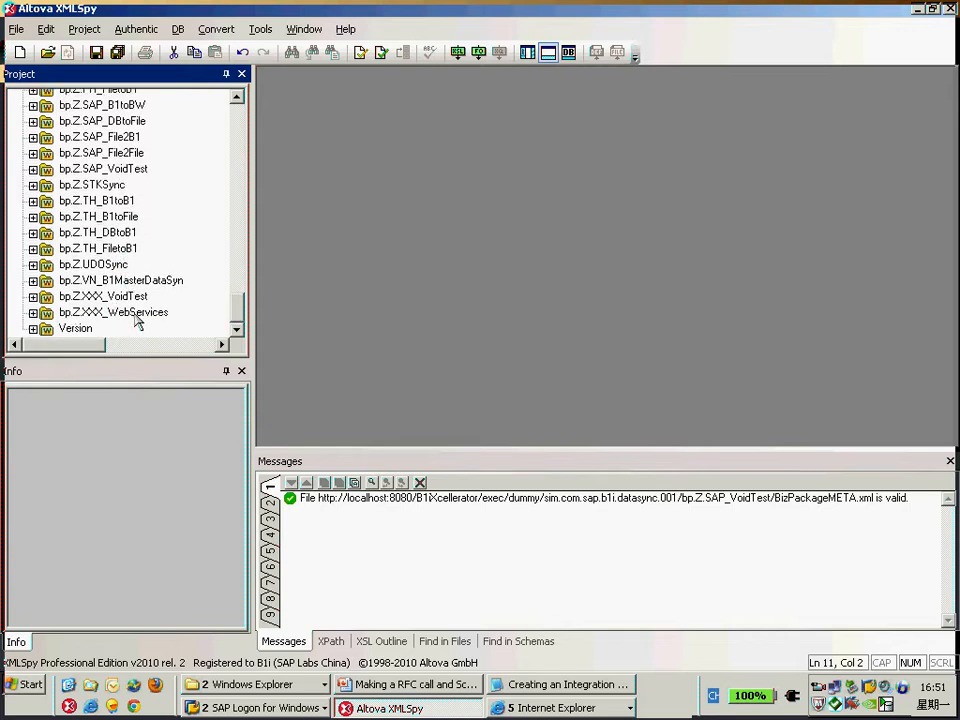
pyautogui.click(128, 297)
pyautogui.click(33, 297)
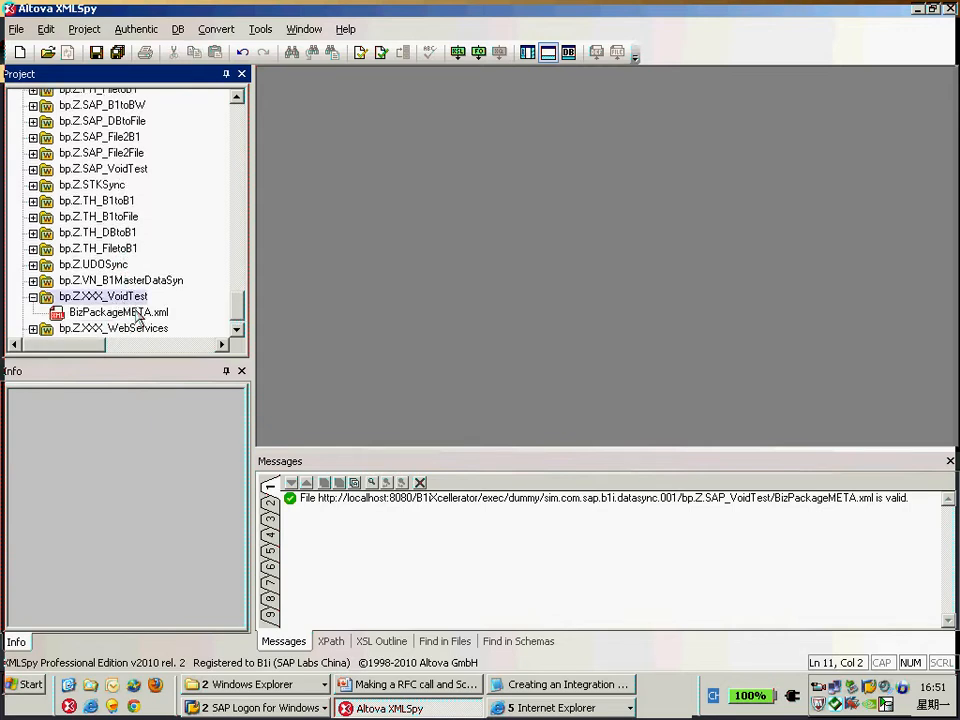
pyautogui.scroll(-1, 72, 290)
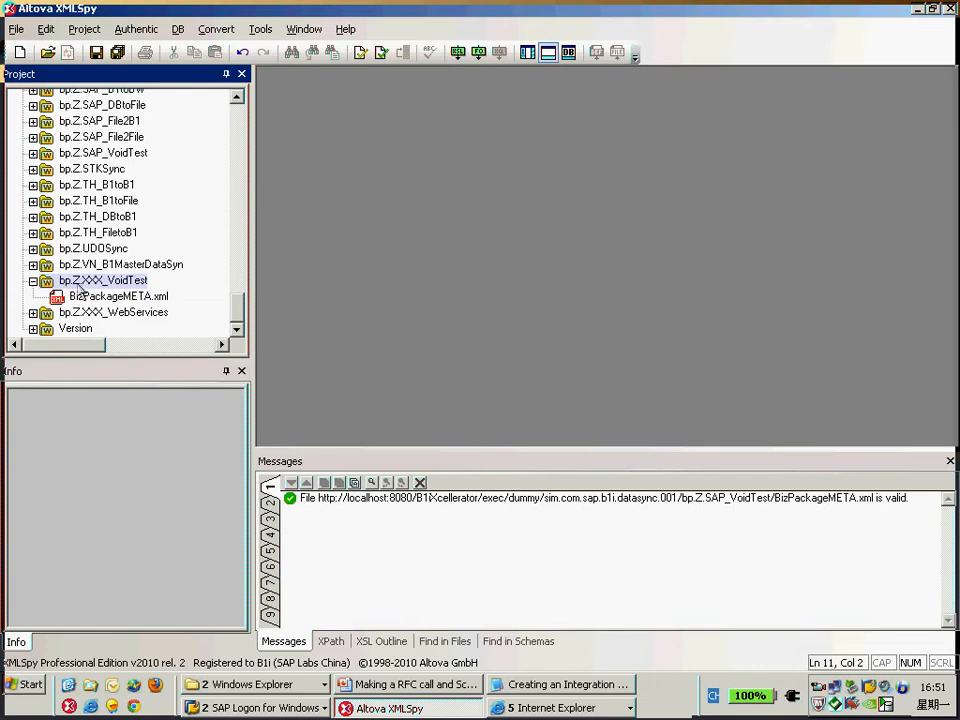
pyautogui.doubleClick(112, 297)
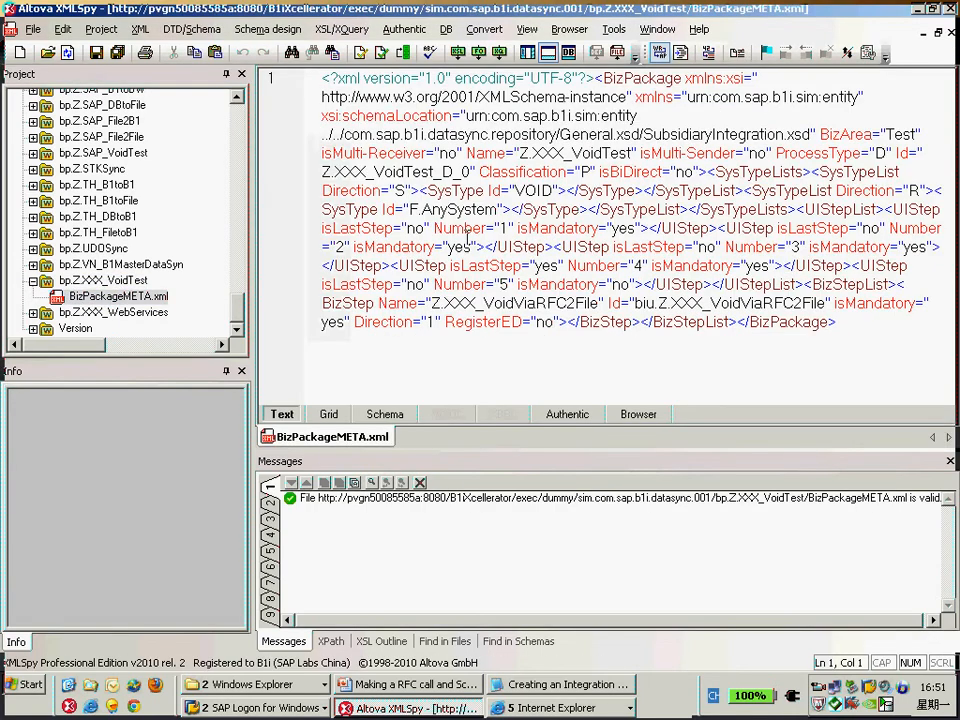
pyautogui.click(681, 55)
pyautogui.scroll(-2, 697, 226)
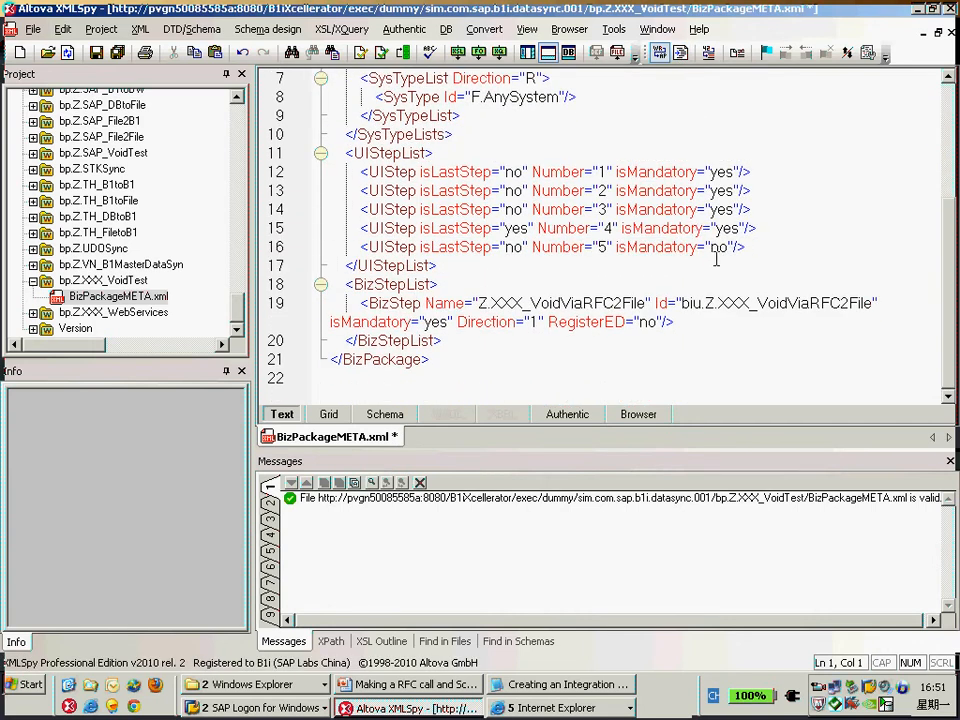
# In the UIStepList, set isLastStep to no for UIStep 4 and to yes for UIStep 5.
pyautogui.click(771, 227)
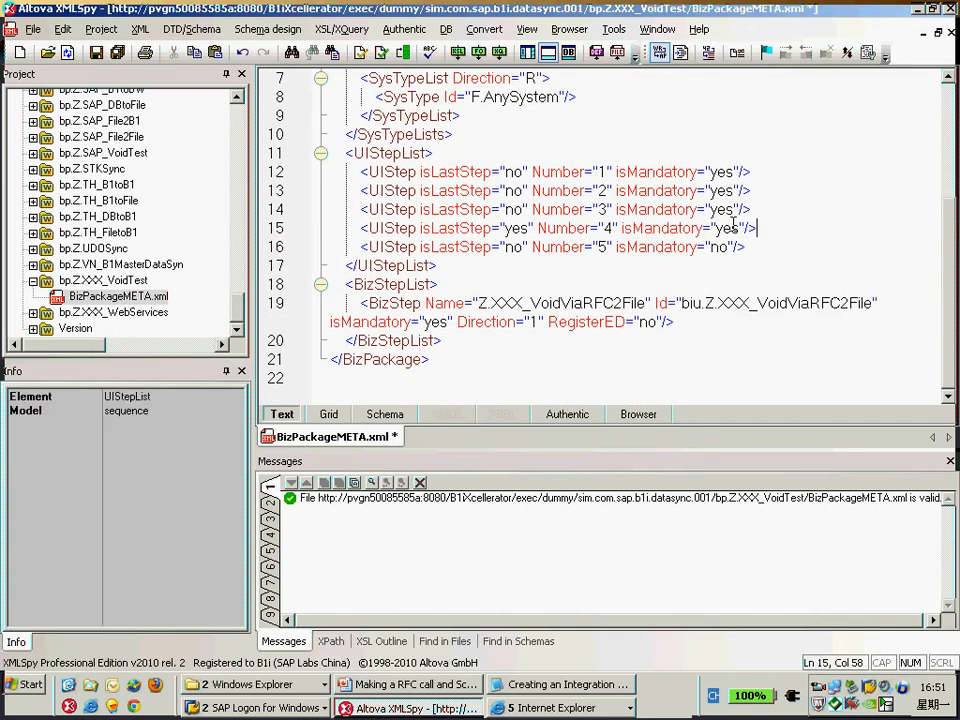
pyautogui.click(527, 229)
pyautogui.press('BackSpace')
pyautogui.press('BackSpace')
pyautogui.press('BackSpace')
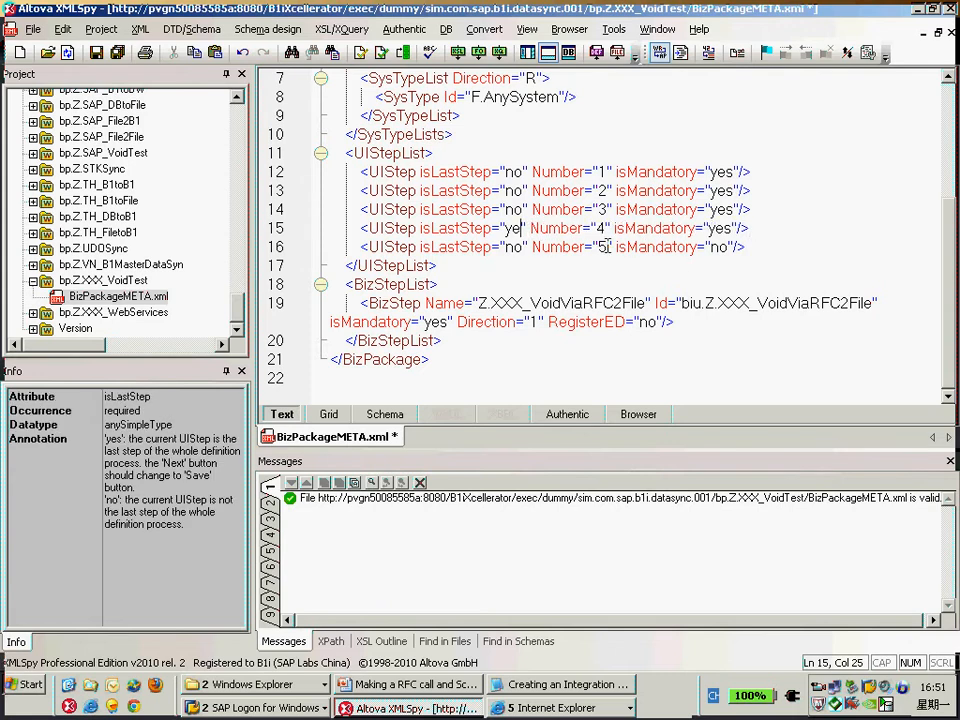
pyautogui.write('no')
pyautogui.hotkey('shift', 'Left')
pyautogui.hotkey('shift', 'Left')
pyautogui.write('yes')
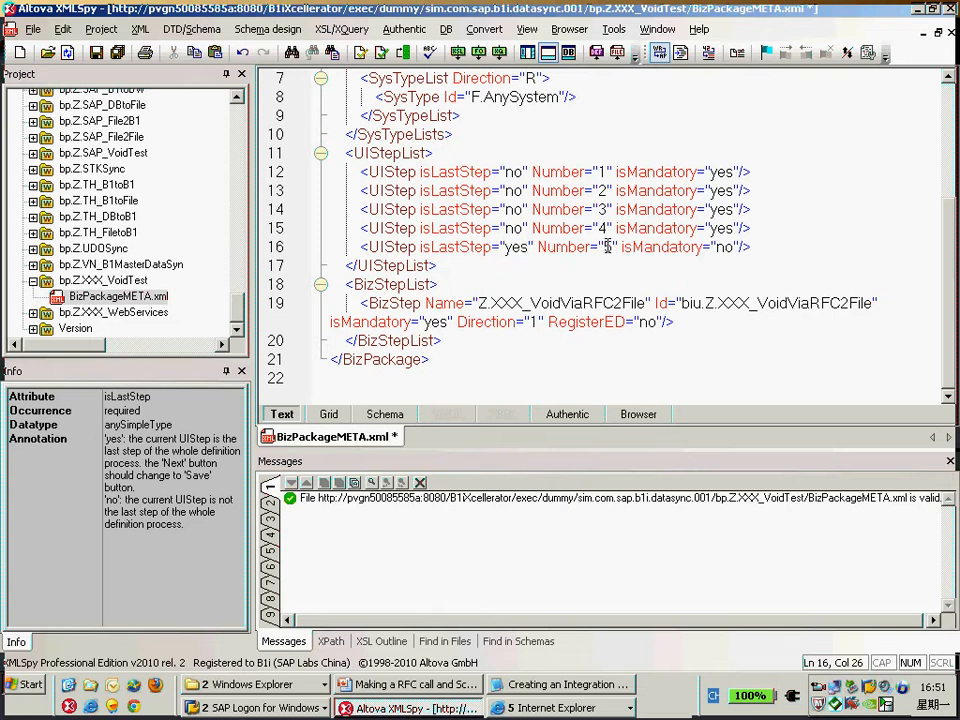
# Set isMandatory to yes for UIStep 5 and save BizPackageMETA.xml.
pyautogui.hotkey('alt', 'Tab')
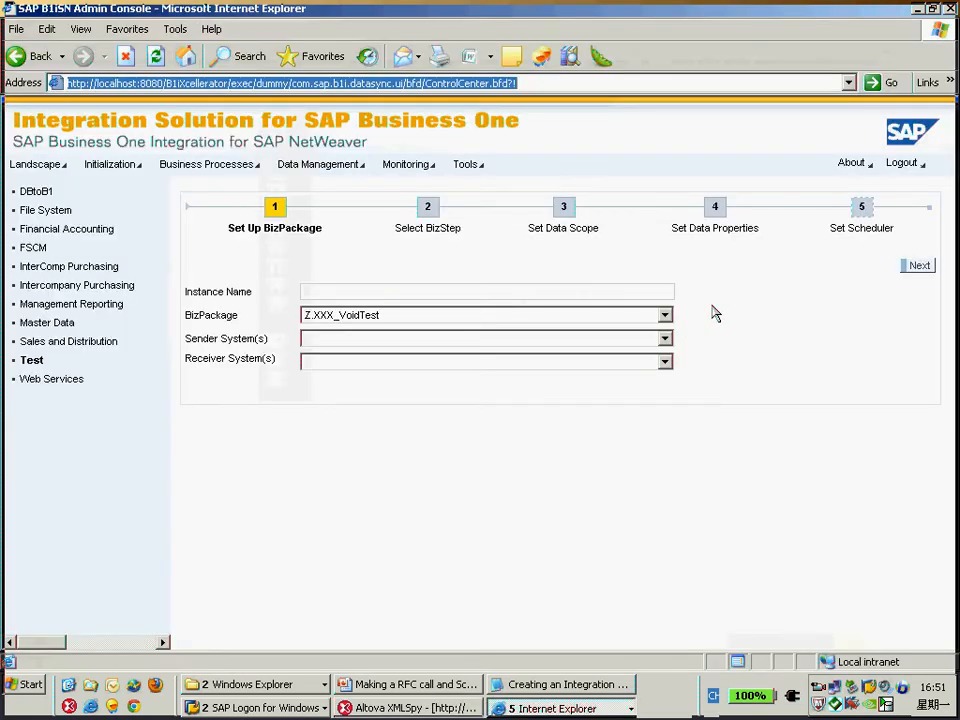
pyautogui.hotkey('alt', 'Tab')
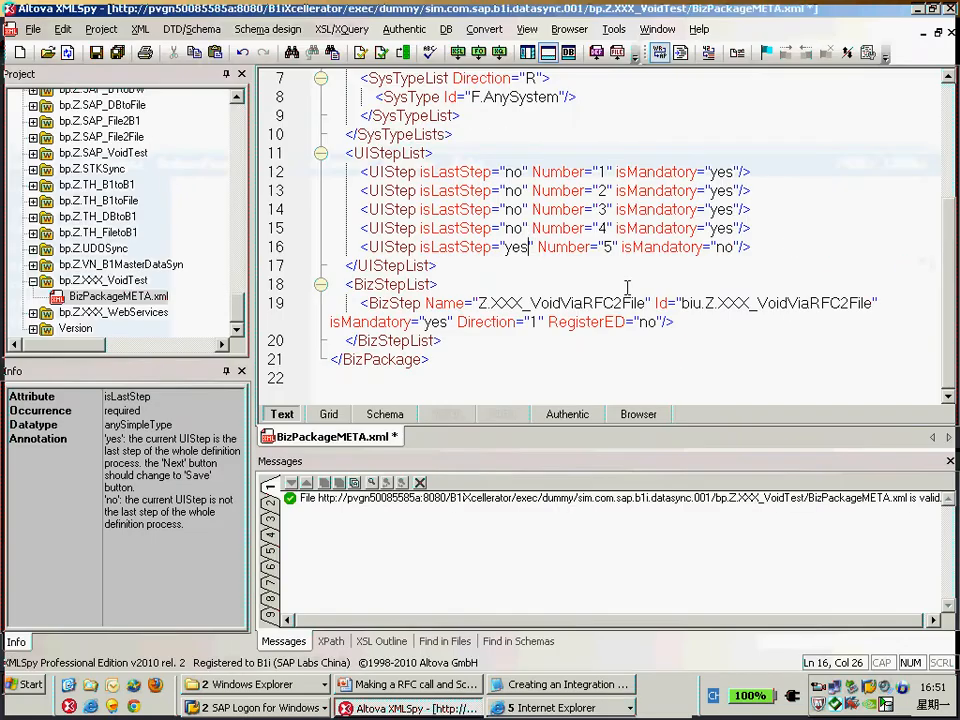
pyautogui.doubleClick(517, 247)
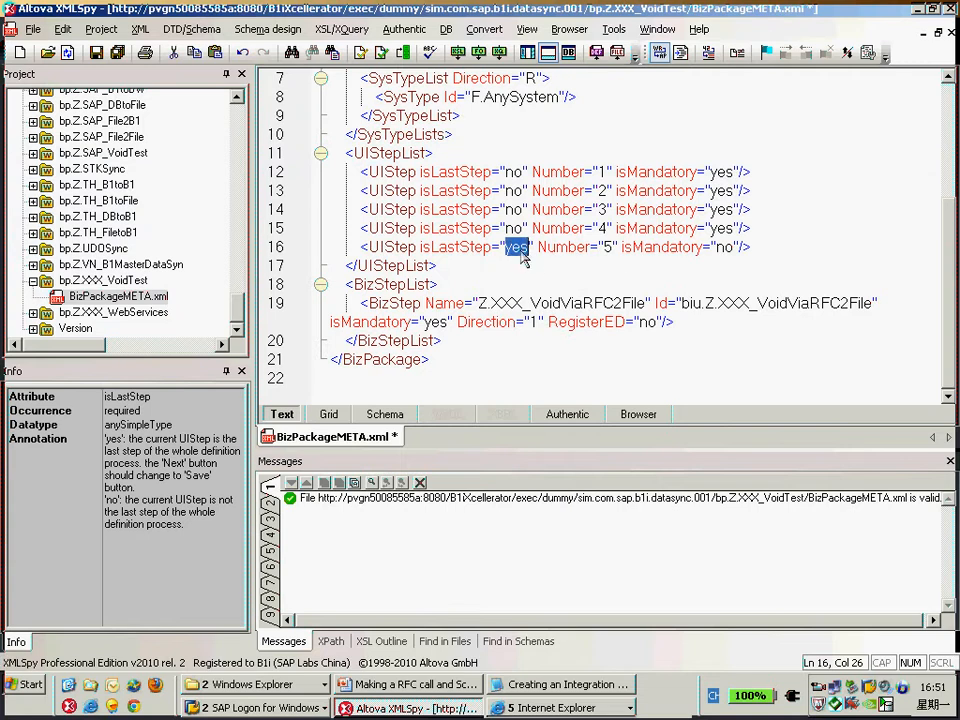
pyautogui.doubleClick(726, 247)
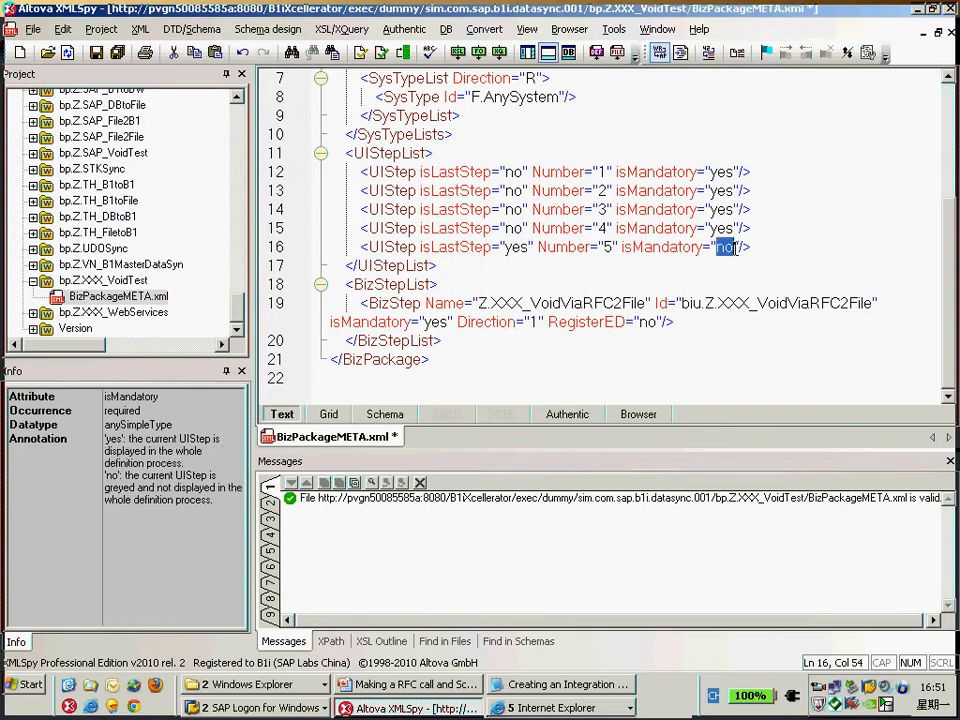
pyautogui.write('yes')
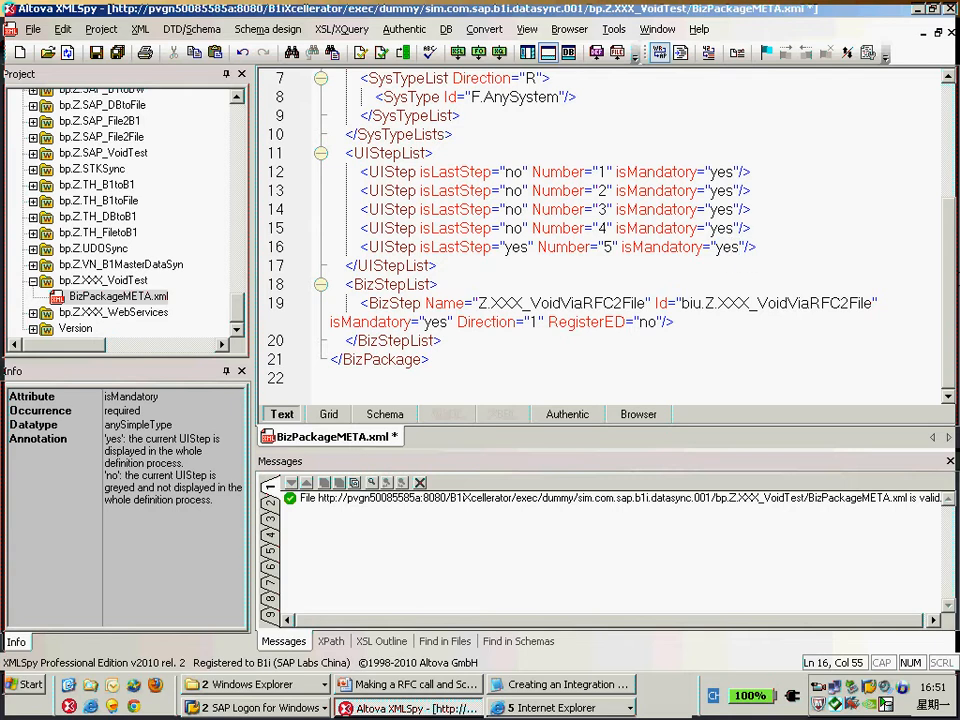
pyautogui.hotkey('ctrl', 's')
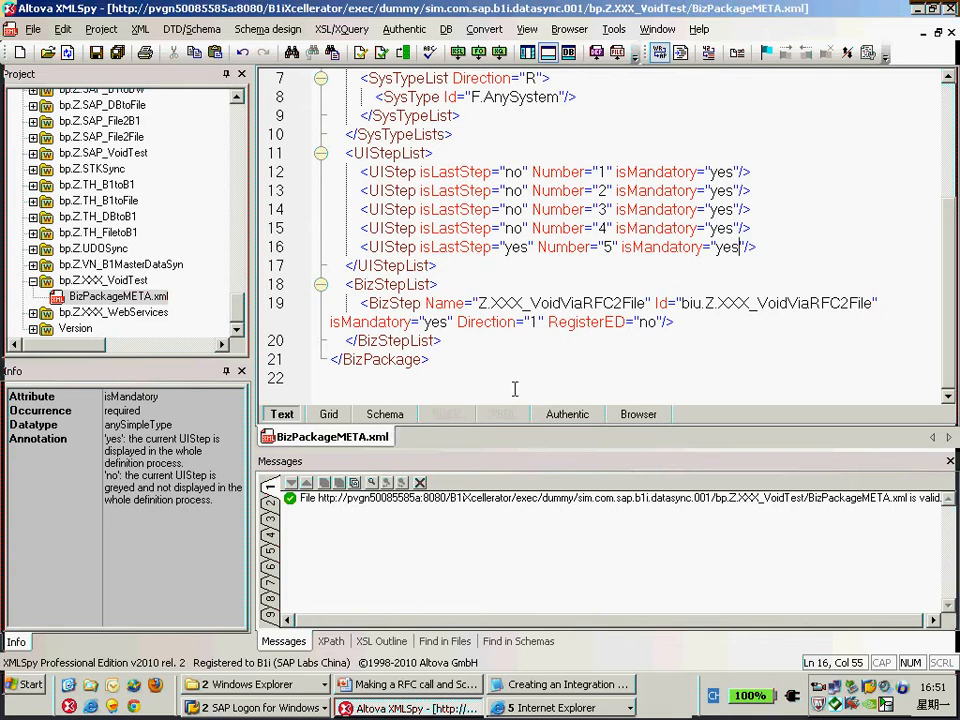
# Compare the edited UIStepList with the scheduler settings in the notes file.
pyautogui.click(560, 688)
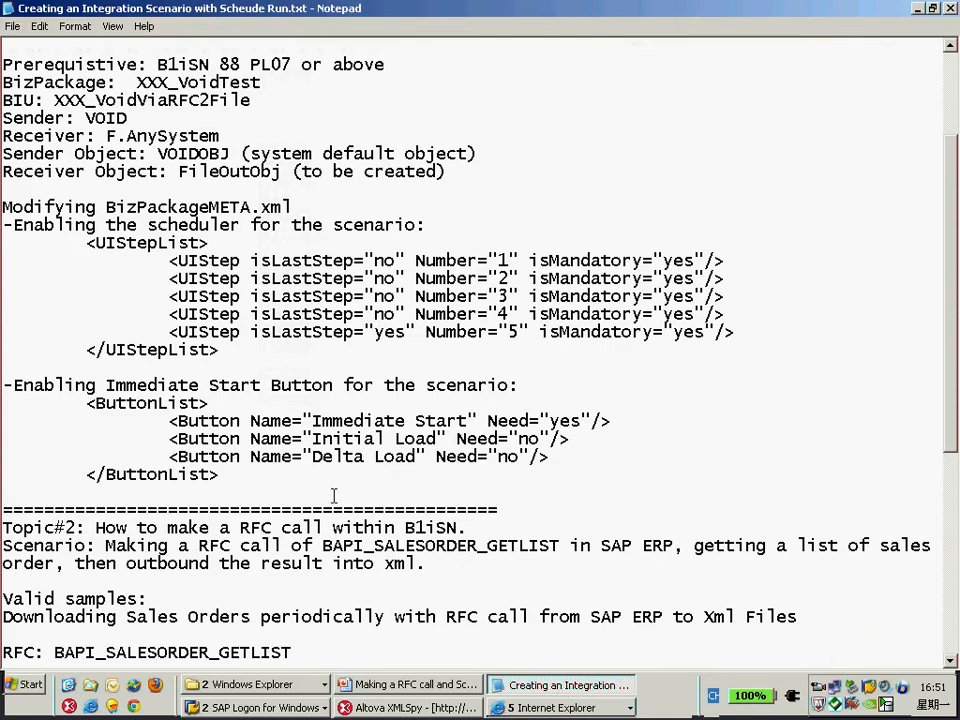
pyautogui.click(410, 707)
pyautogui.click(540, 708)
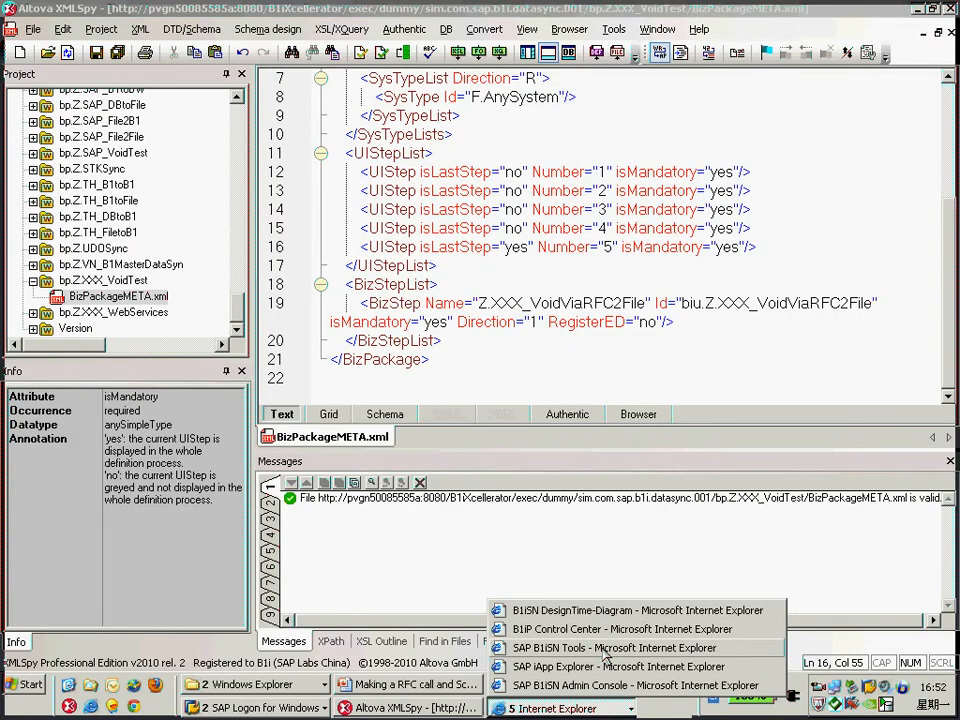
pyautogui.click(598, 686)
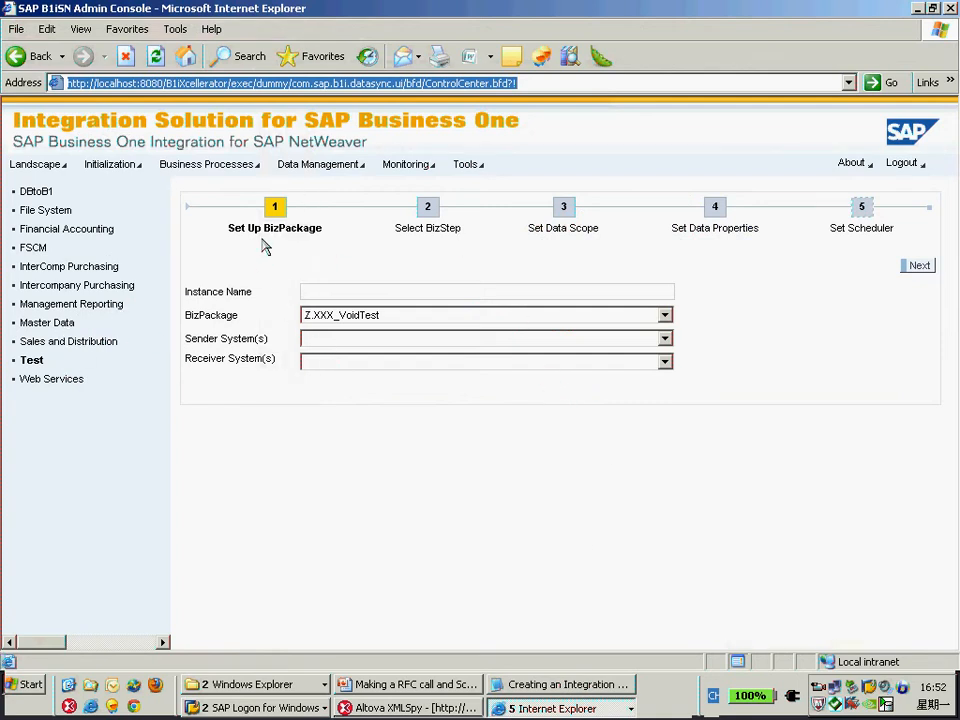
# Open the Process BizPackage Instance list for the Test area and select the STKSync instance.
pyautogui.click(210, 164)
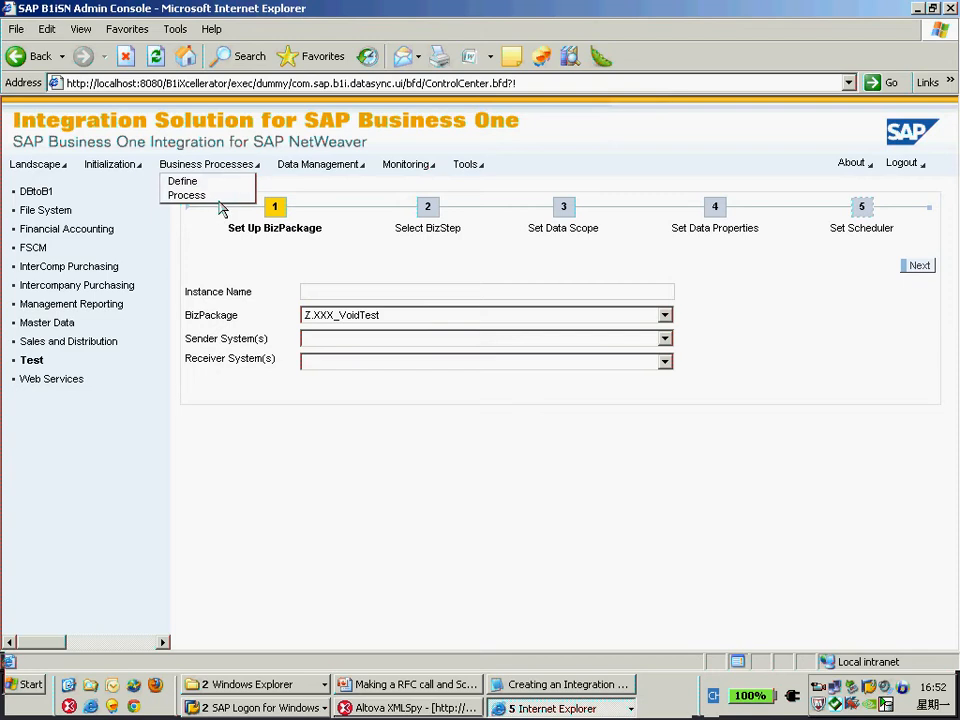
pyautogui.click(186, 196)
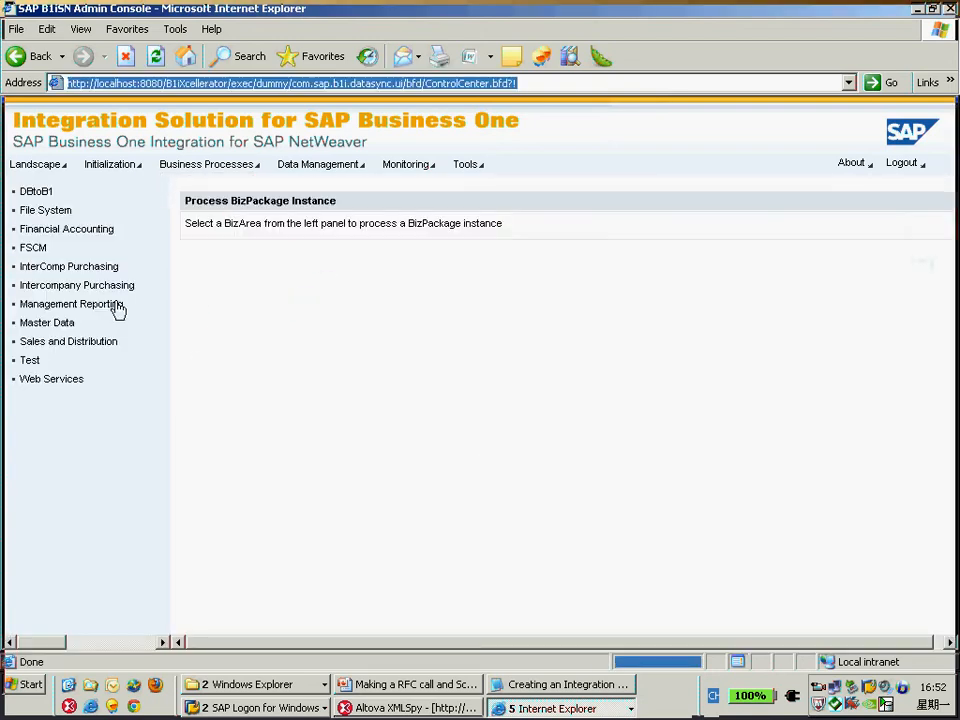
pyautogui.click(31, 360)
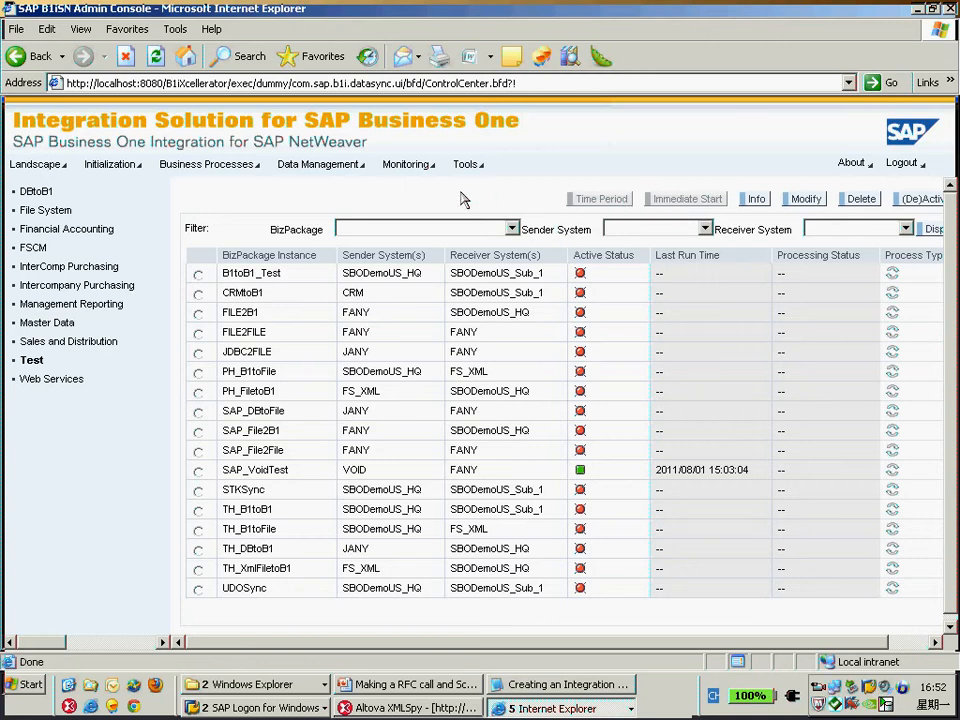
pyautogui.click(198, 490)
pyautogui.hotkey('alt', 'Tab')
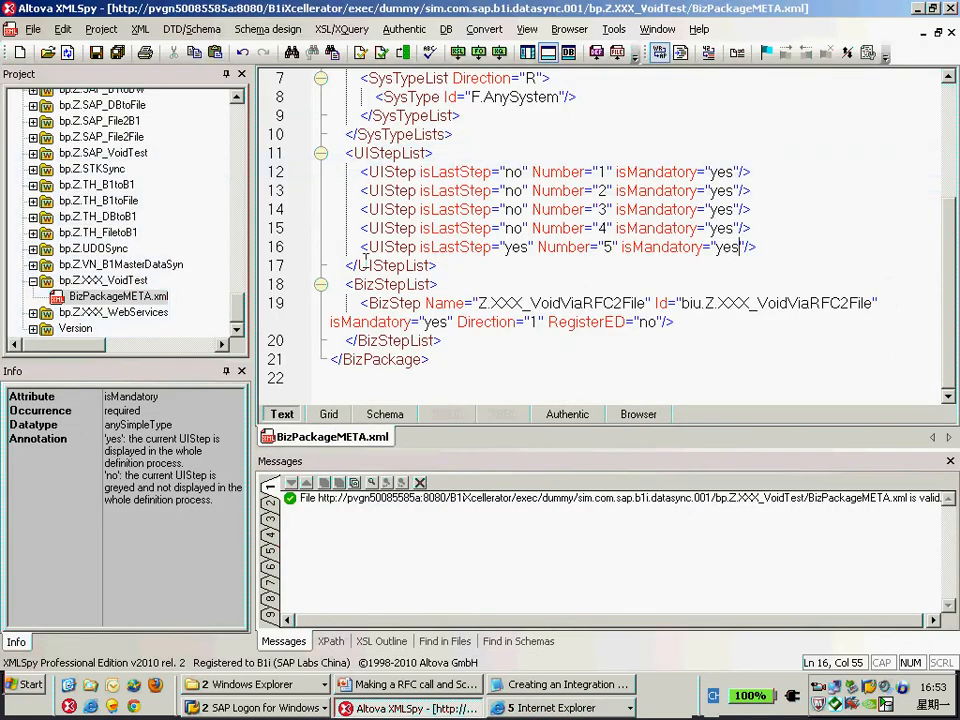
# Copy the ButtonList block from the notes and paste it after the BizStepList in BizPackageMETA.xml.
pyautogui.click(550, 686)
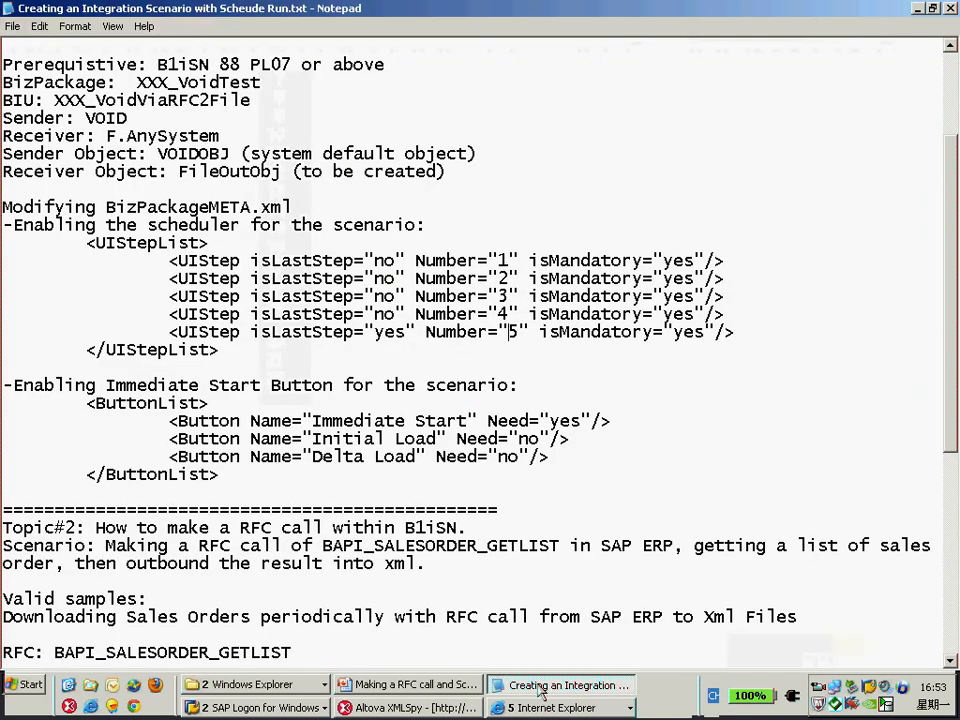
pyautogui.moveTo(219, 474); pyautogui.dragTo(88, 403)
pyautogui.hotkey('ctrl', 'c')
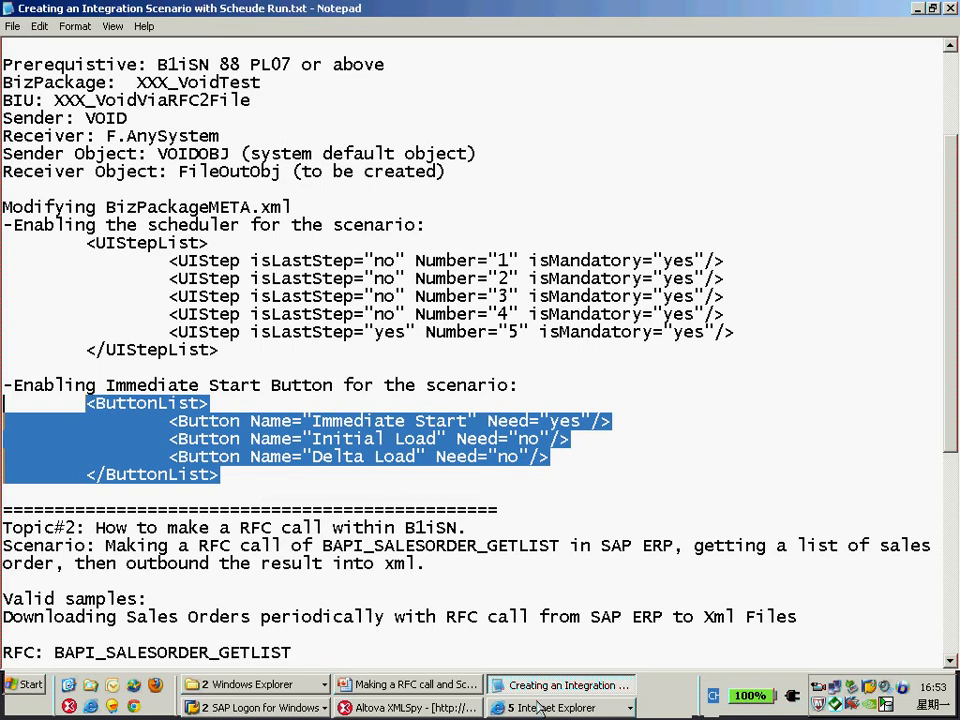
pyautogui.click(420, 708)
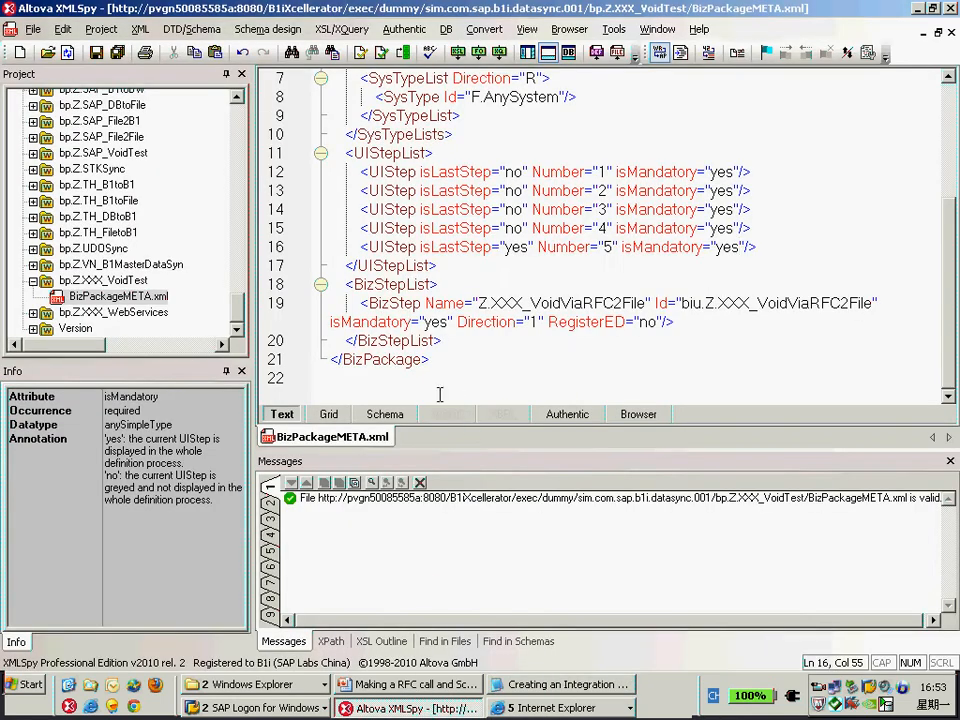
pyautogui.click(465, 338)
pyautogui.press('Return')
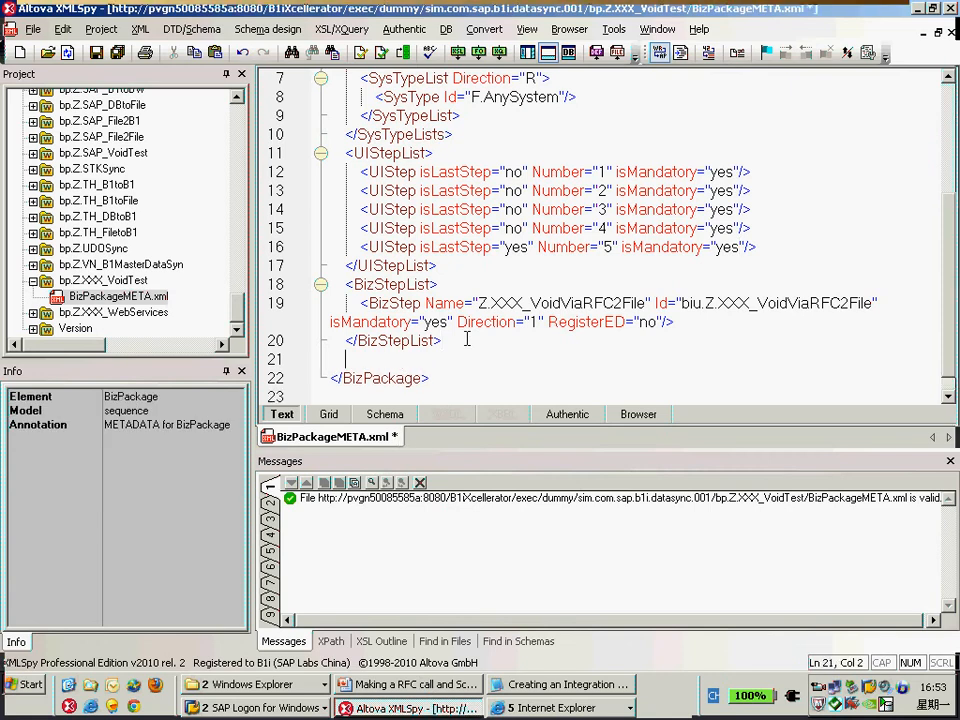
pyautogui.hotkey('ctrl', 'v')
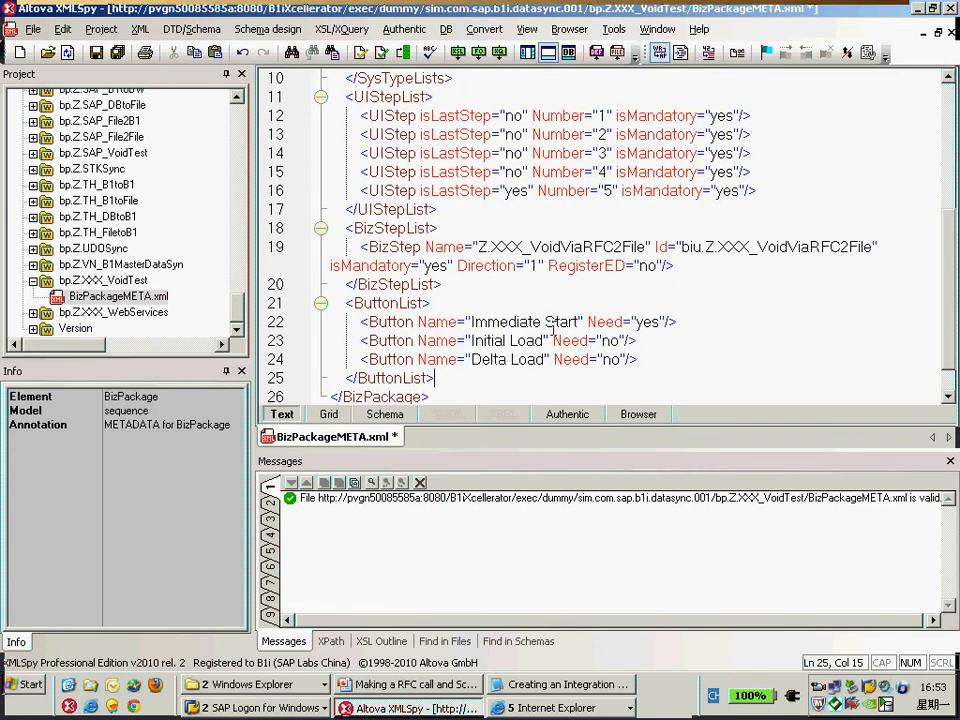
# Check the pasted Immediate Start, Initial Load and Delta Load button settings and save the file.
pyautogui.click(650, 321)
pyautogui.doubleClick(647, 321)
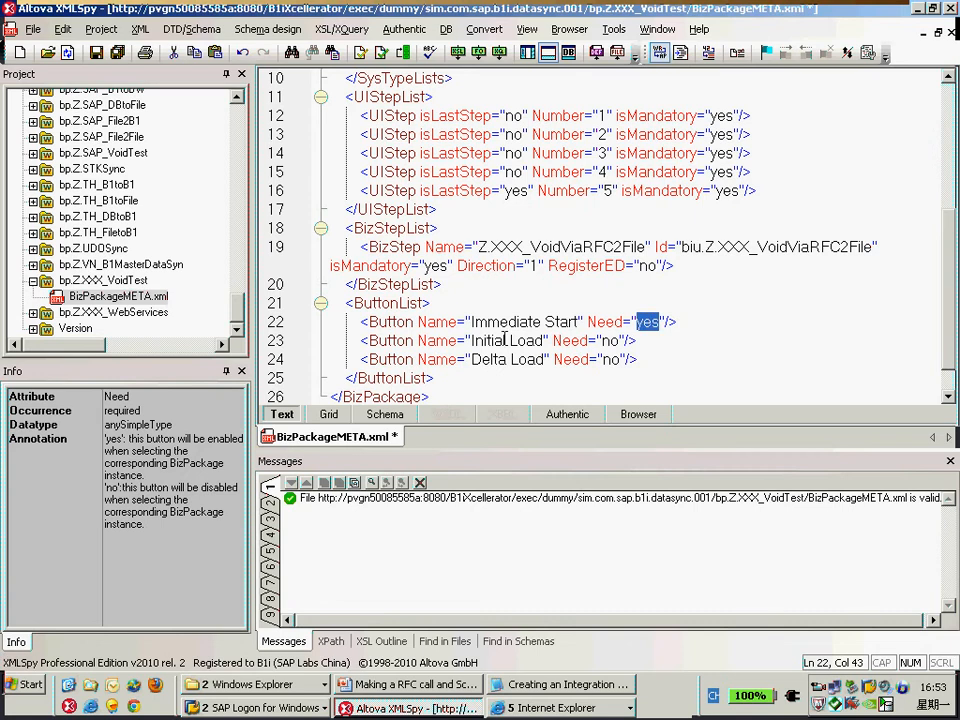
pyautogui.doubleClick(506, 322)
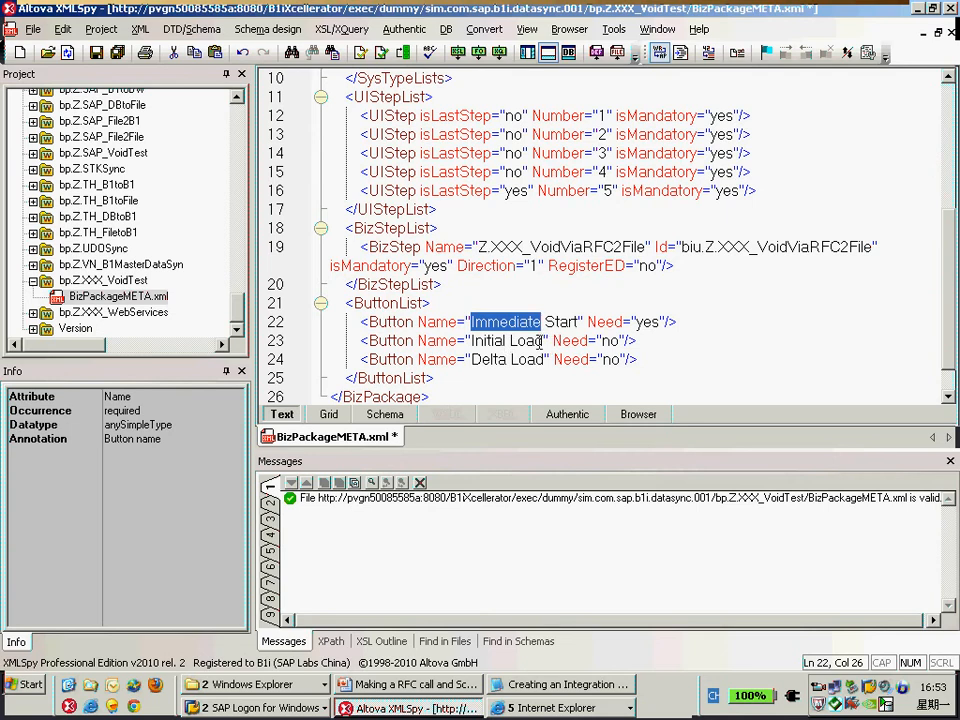
pyautogui.doubleClick(621, 341)
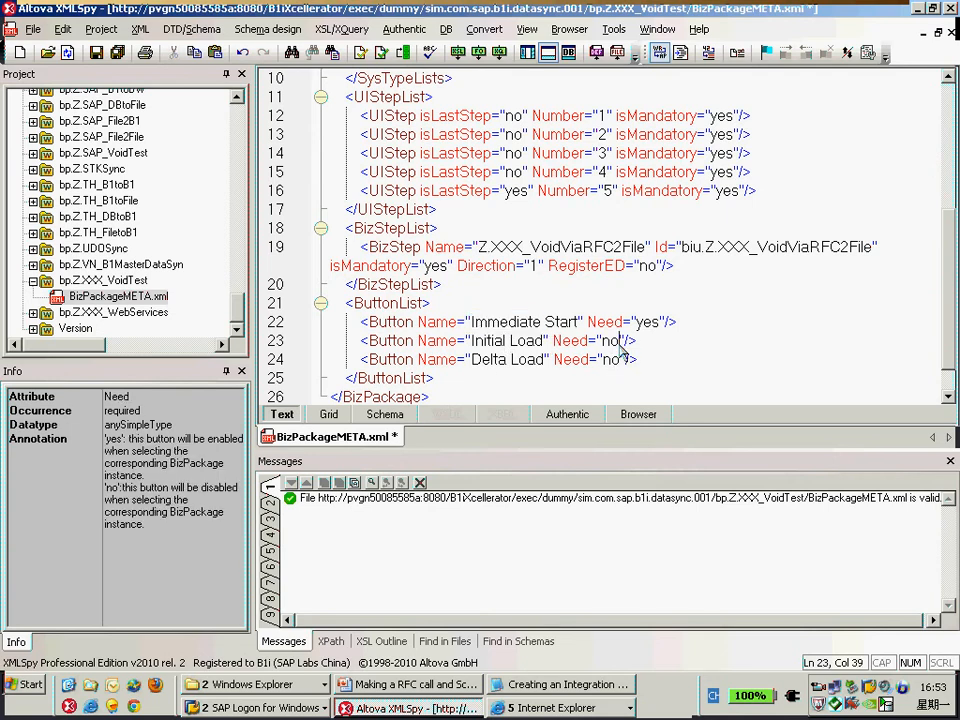
pyautogui.click(673, 353)
pyautogui.hotkey('ctrl', 's')
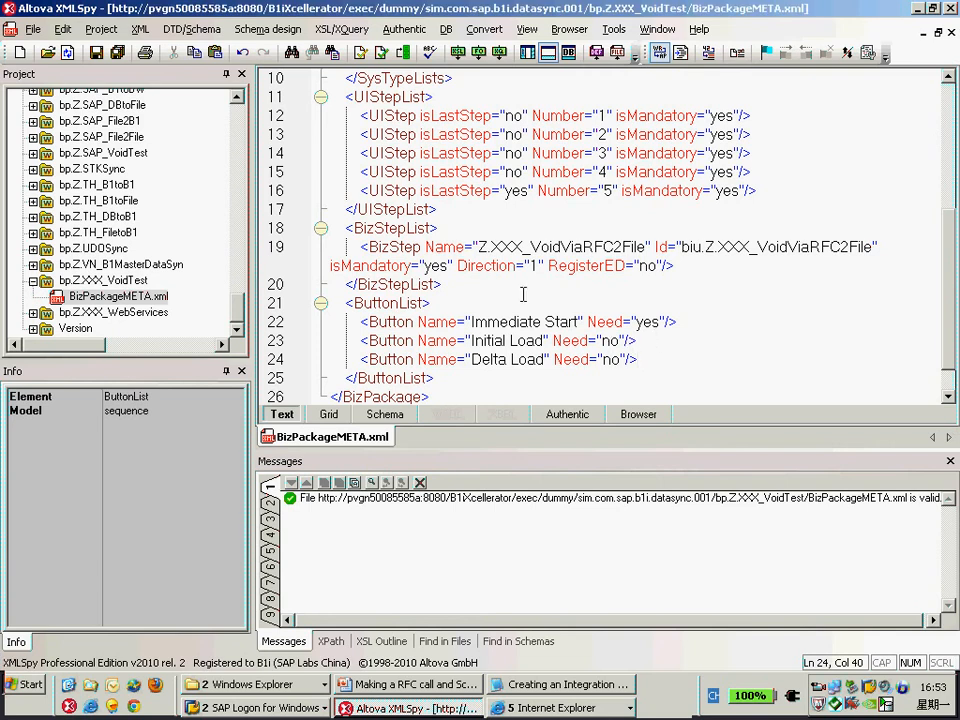
# Return to the Admin Console and confirm the stored localhost login.
pyautogui.doubleClick(512, 193)
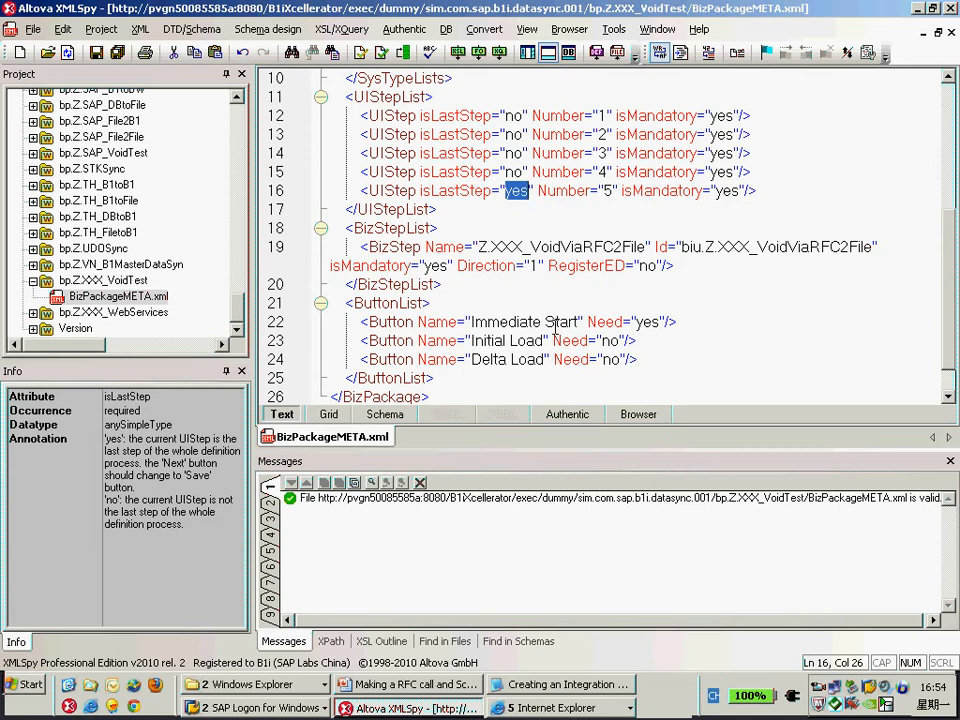
pyautogui.click(560, 708)
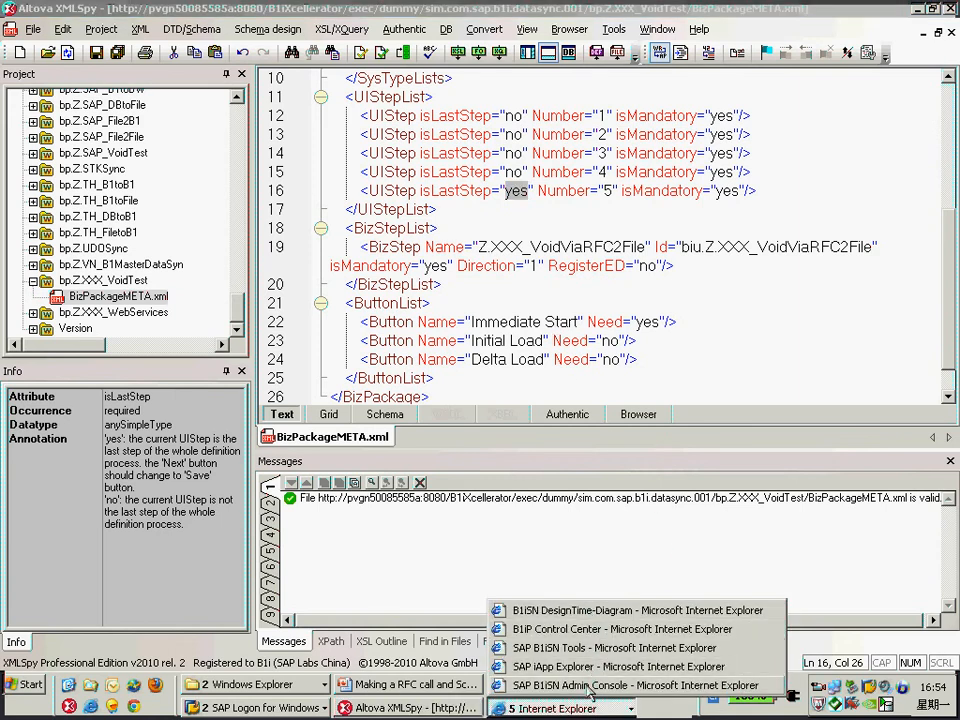
pyautogui.click(590, 685)
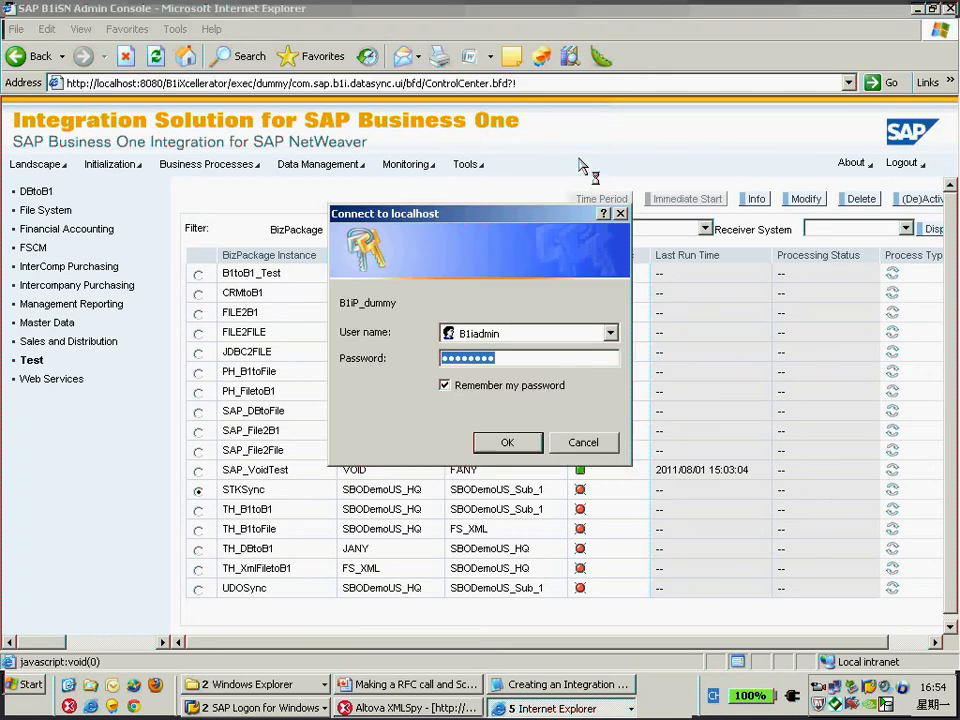
pyautogui.click(506, 443)
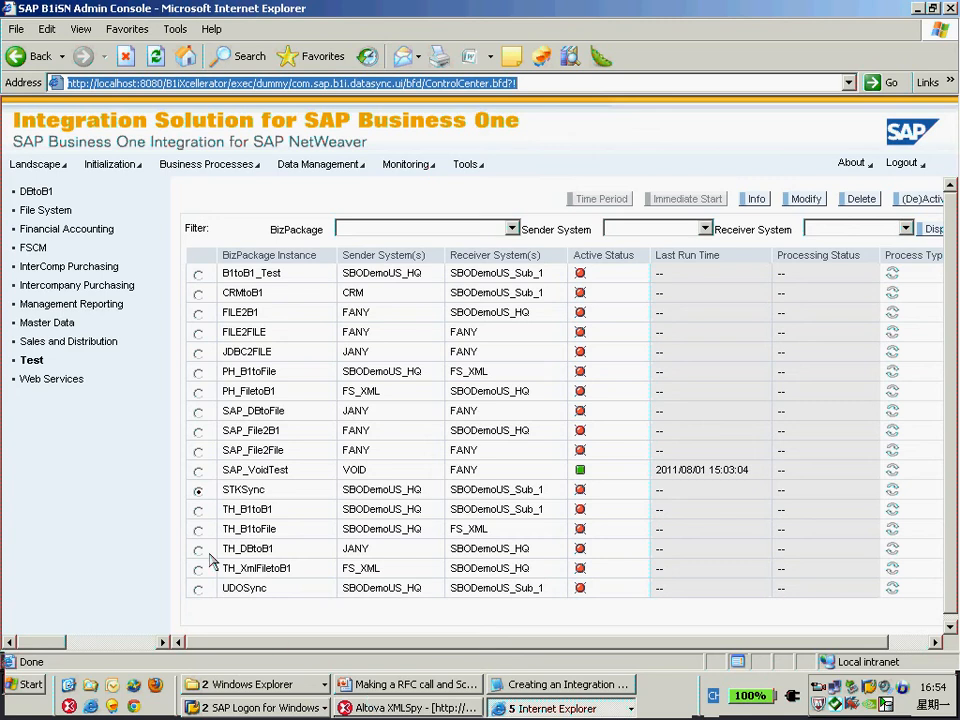
pyautogui.click(37, 170)
pyautogui.click(37, 170)
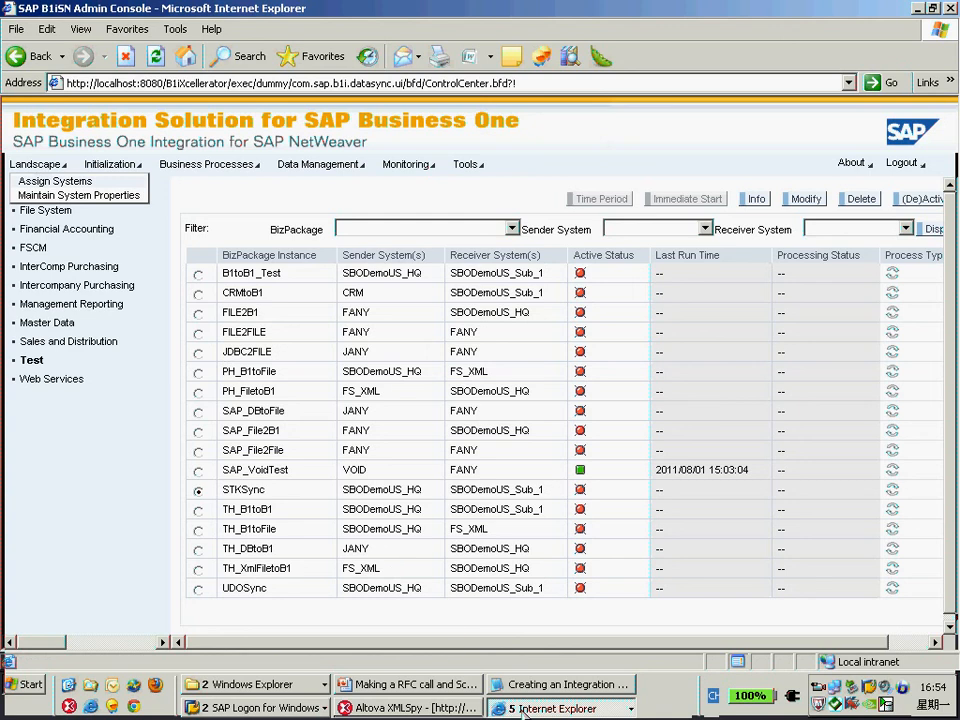
# Switch to the iApp Explorer and start creating a new system of type F.AnySystem linked to B1i Server.
pyautogui.click(557, 708)
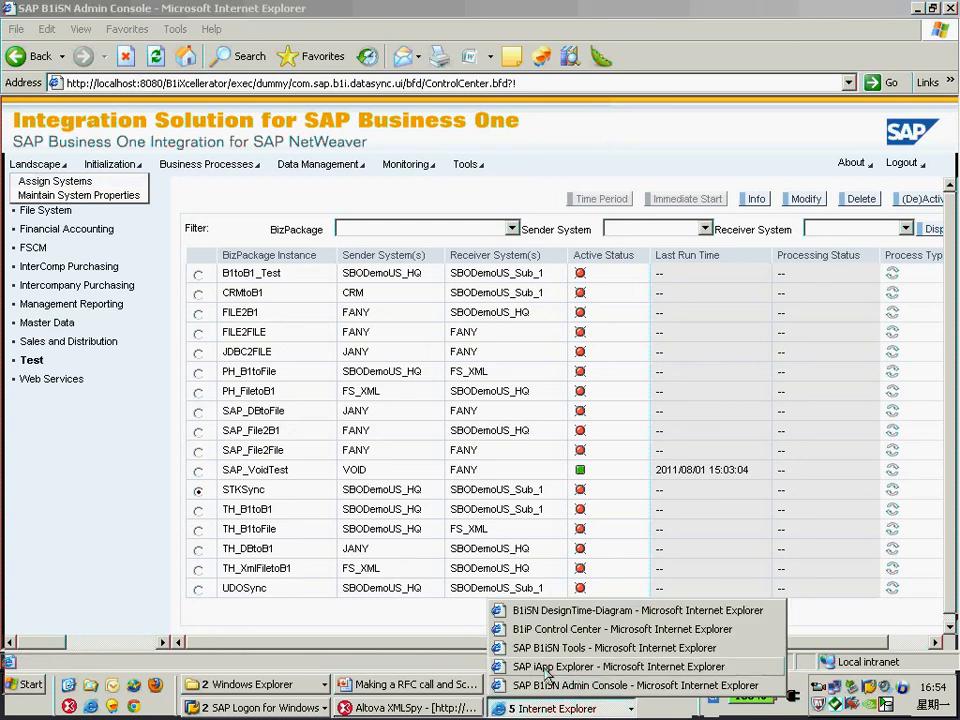
pyautogui.click(547, 668)
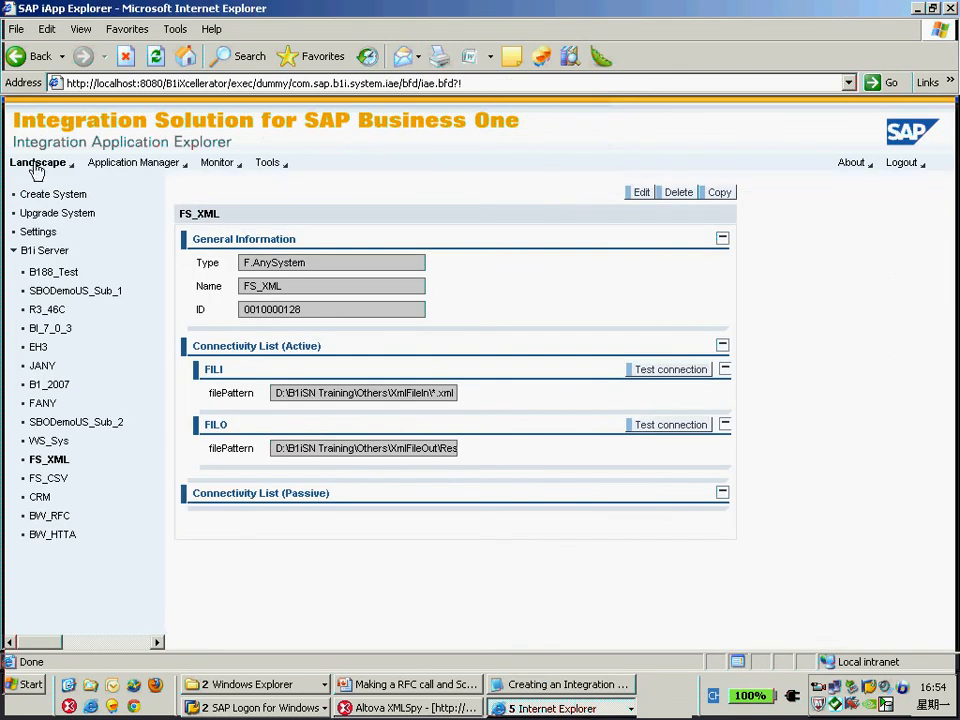
pyautogui.click(38, 164)
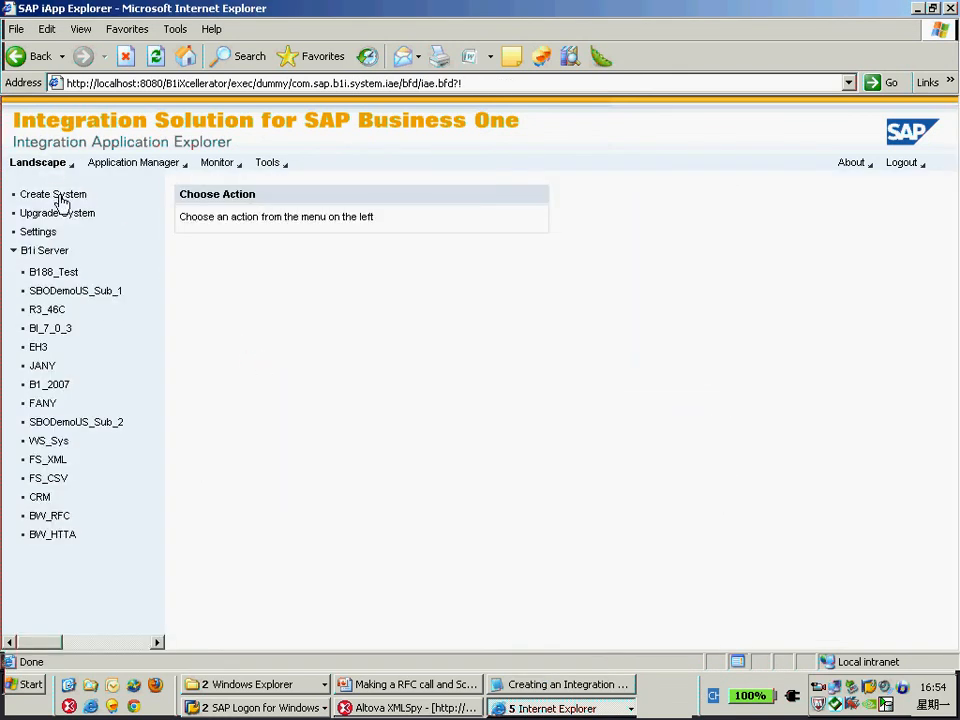
pyautogui.click(60, 196)
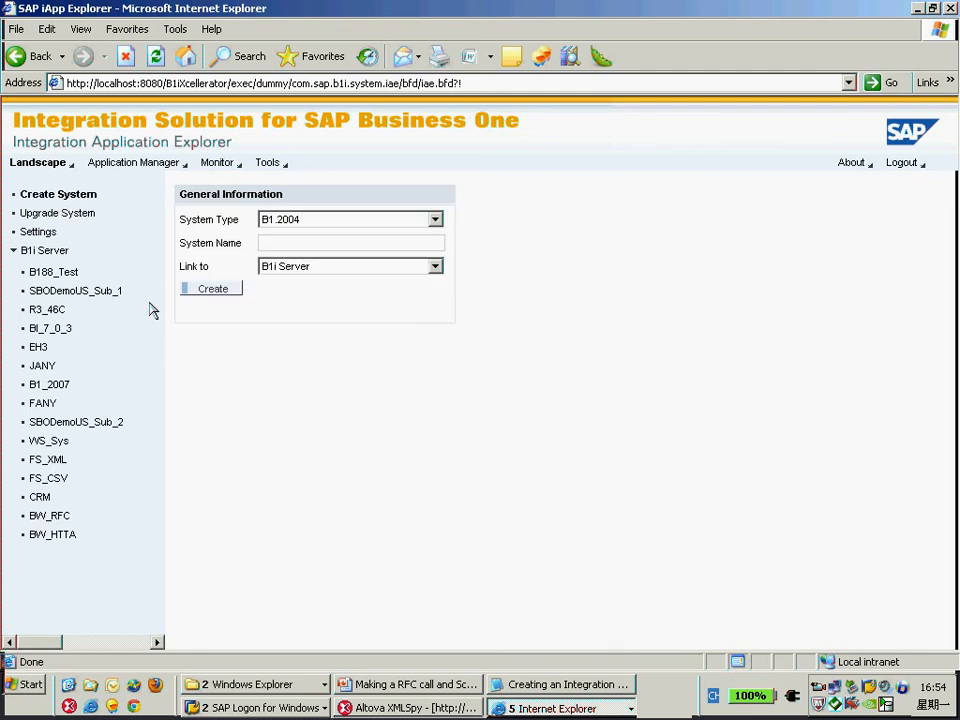
pyautogui.click(305, 227)
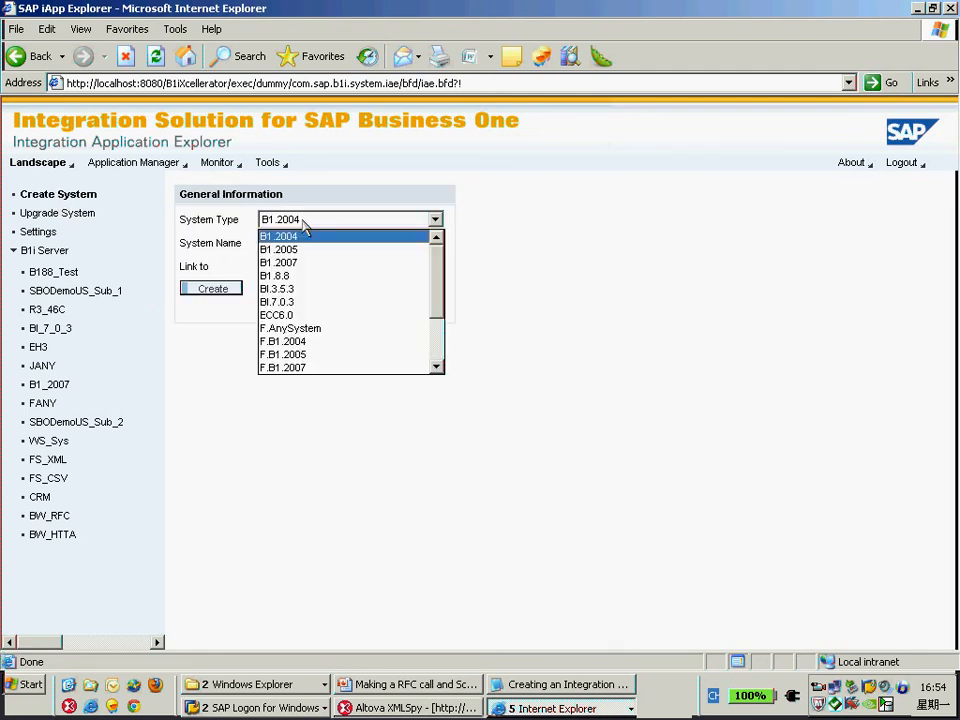
pyautogui.click(314, 330)
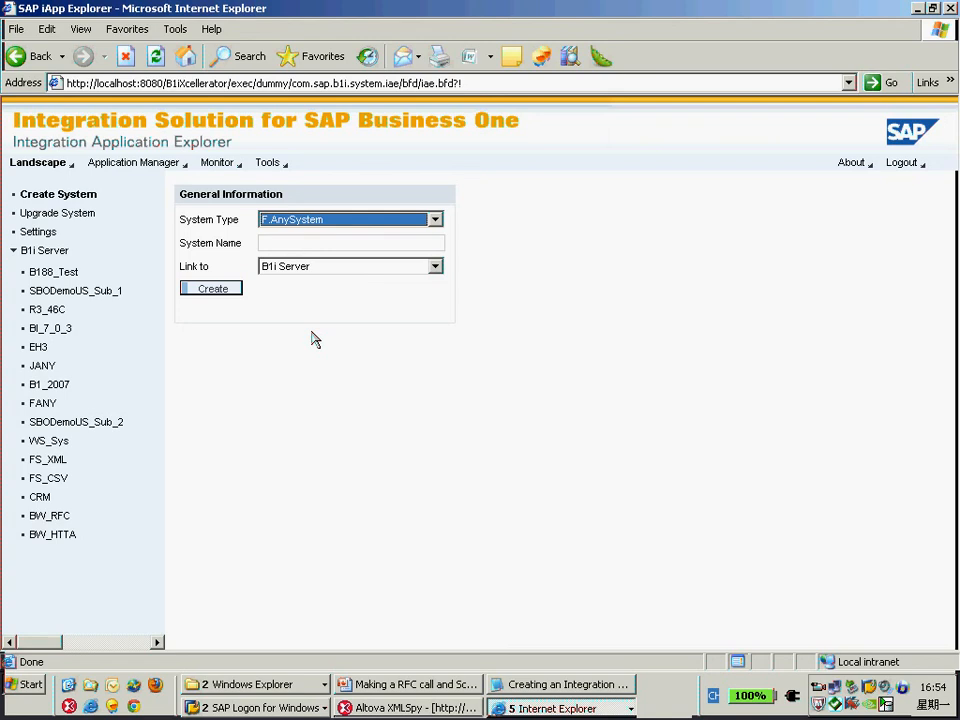
pyautogui.click(285, 243)
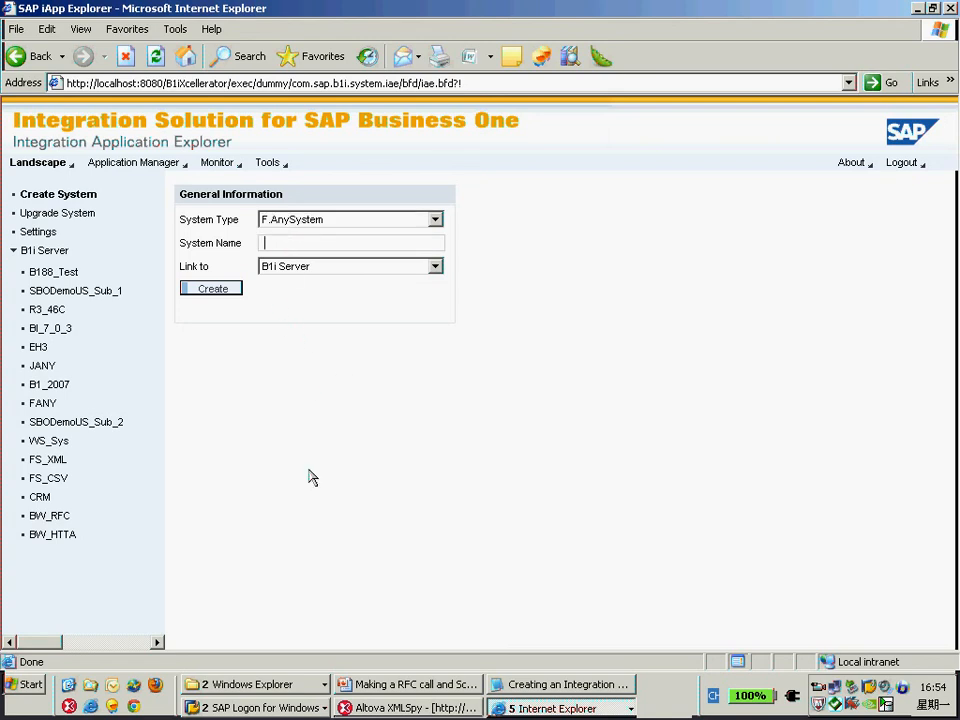
# Open the XmlFileOut folder in the B1iSN_8.8_Webinar directory and return to its parent folder.
pyautogui.click(250, 685)
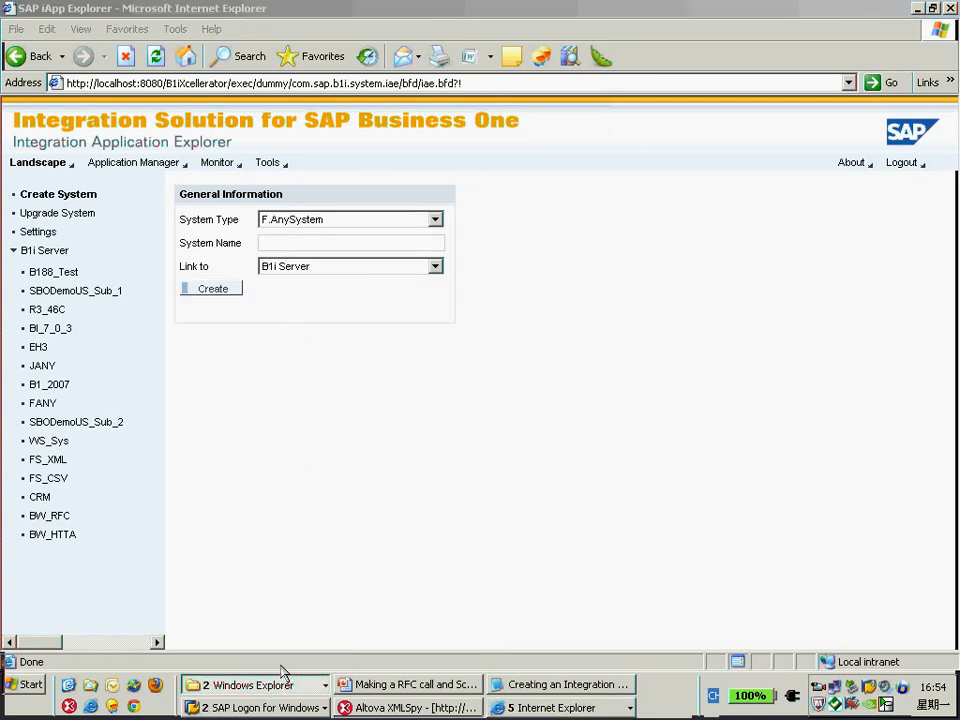
pyautogui.click(282, 663)
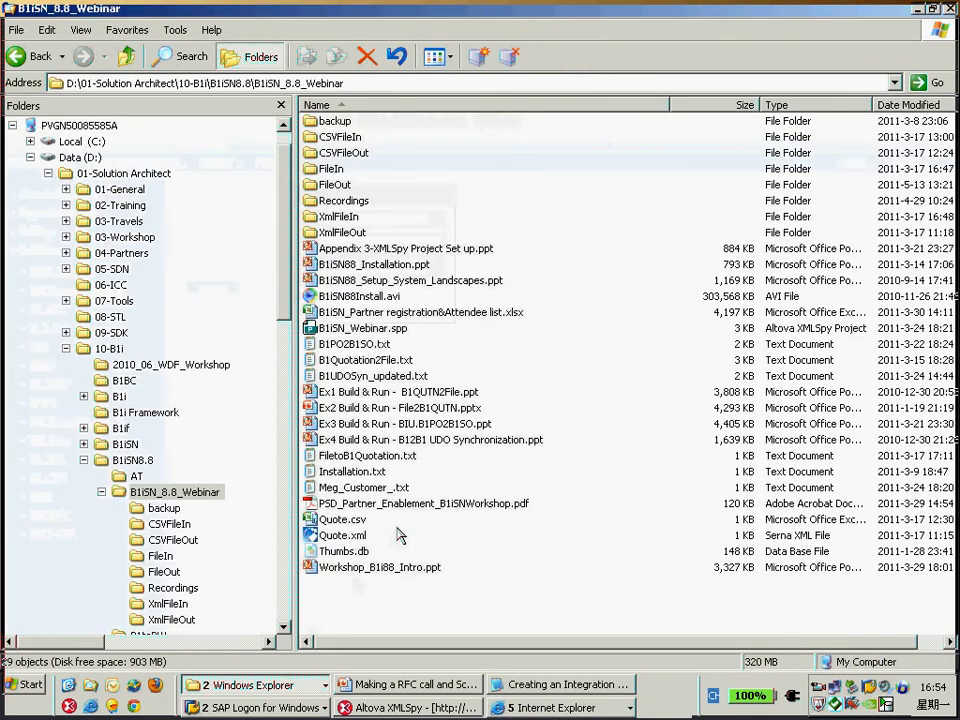
pyautogui.doubleClick(346, 233)
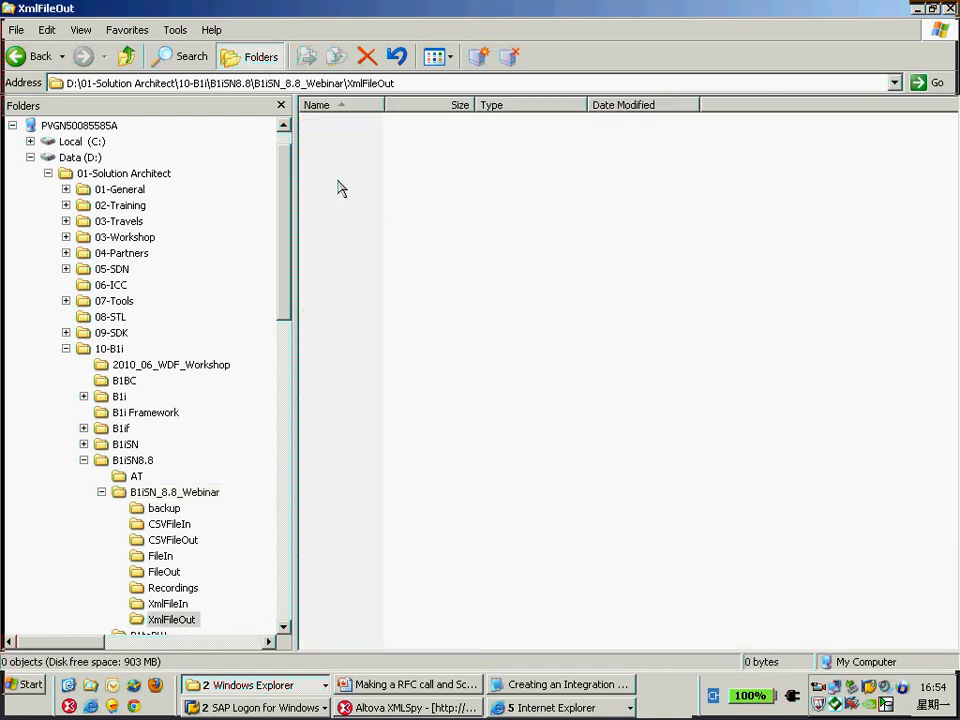
pyautogui.press('BackSpace')
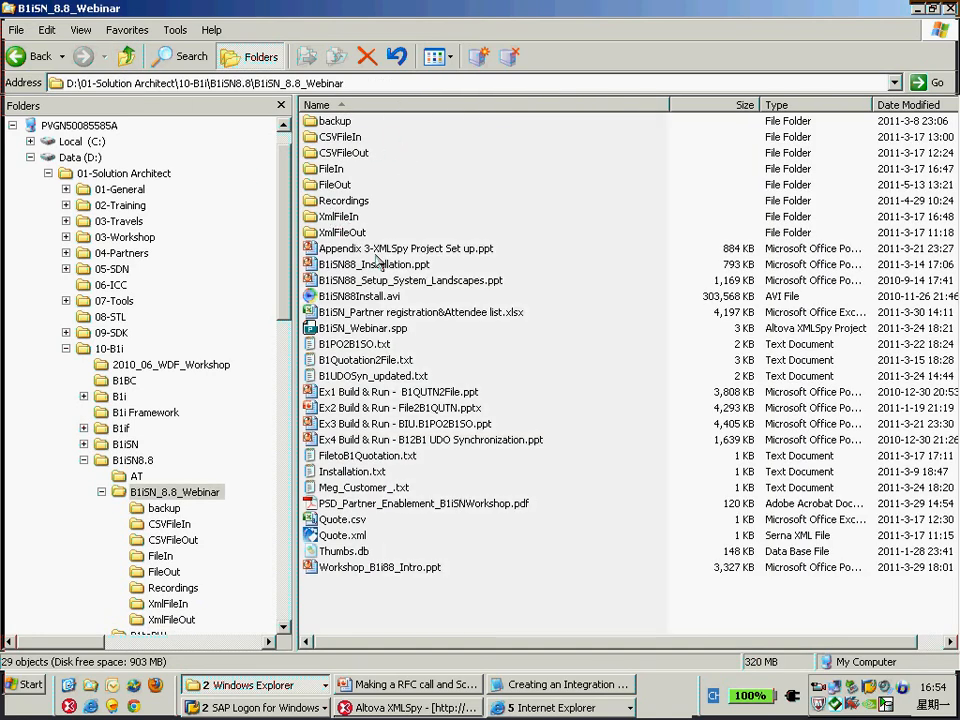
# Back in the system form, name the new system FS_XML_02 and create it.
pyautogui.hotkey('alt', 'Tab')
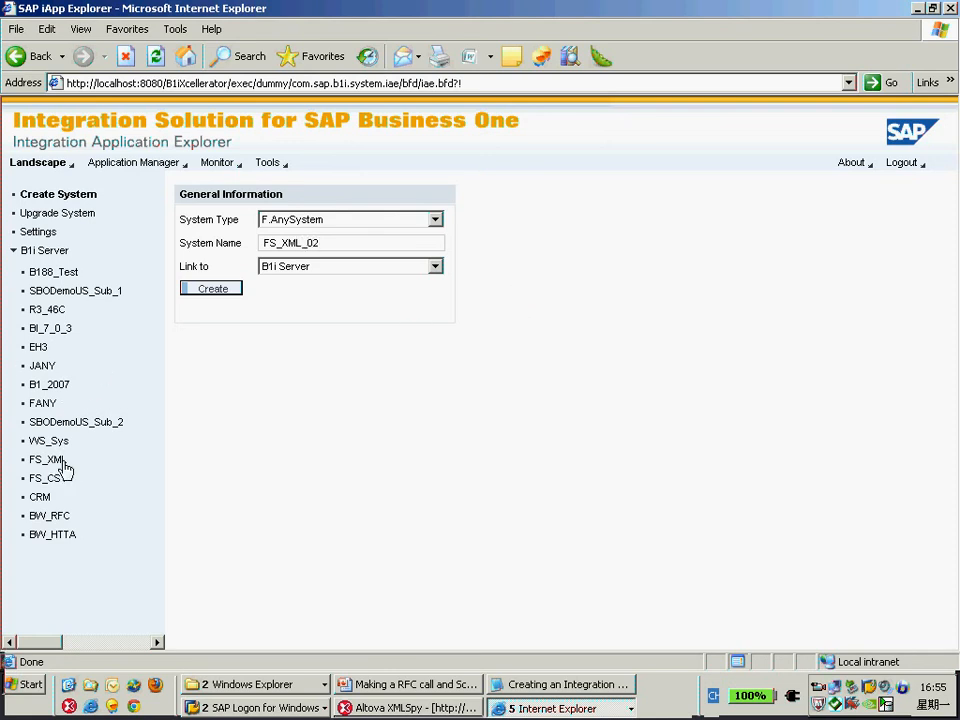
pyautogui.click(225, 289)
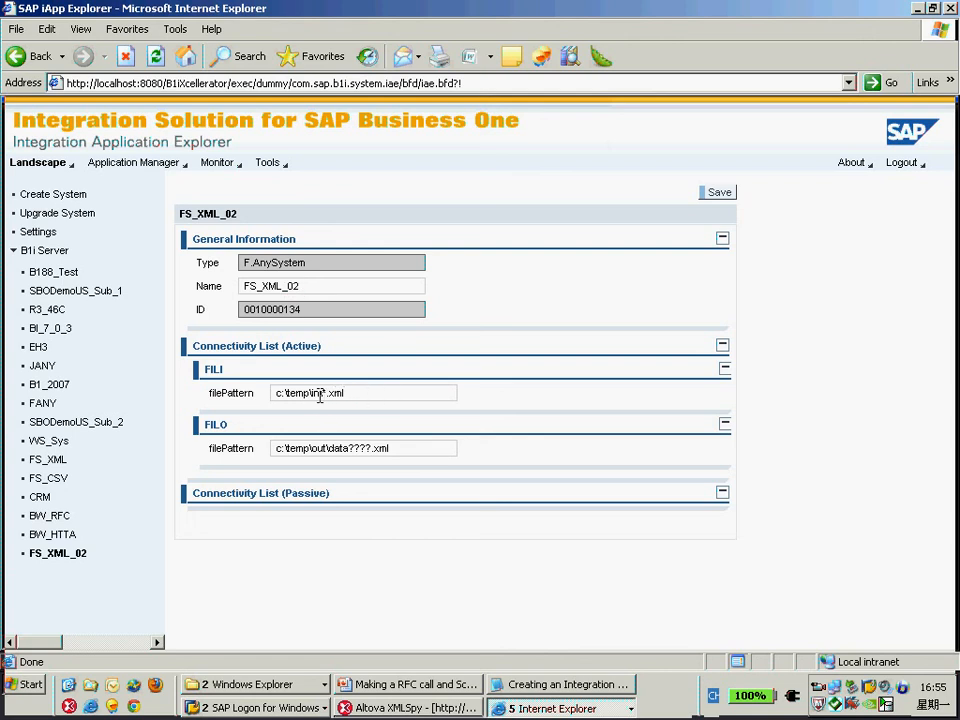
# Replace the folder path in the FILI filePattern of FS_XML_02.
pyautogui.moveTo(320, 393); pyautogui.dragTo(275, 393)
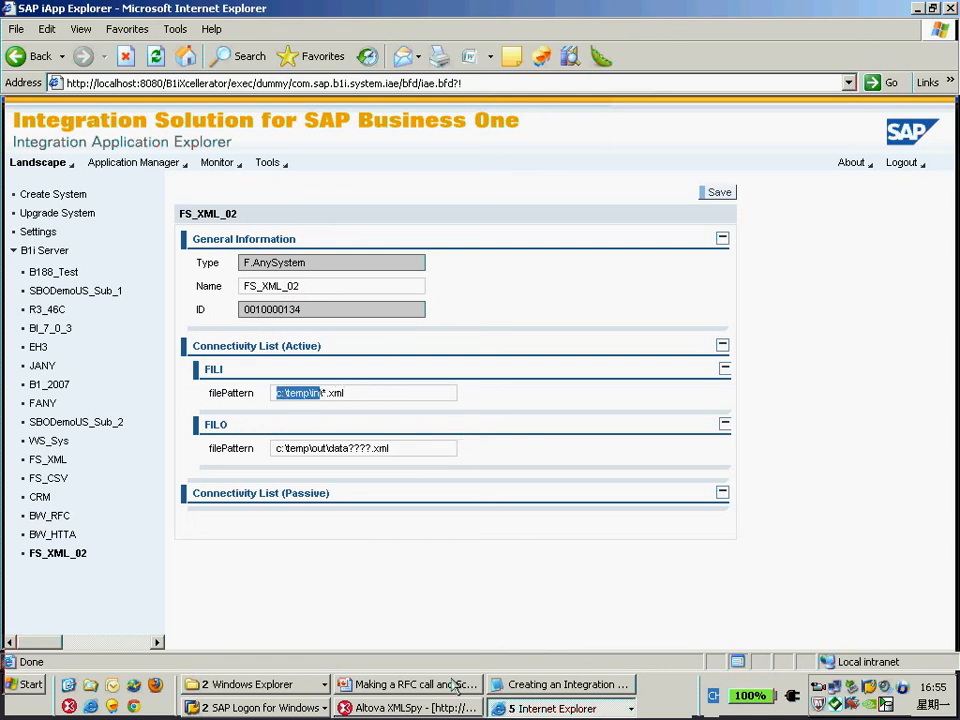